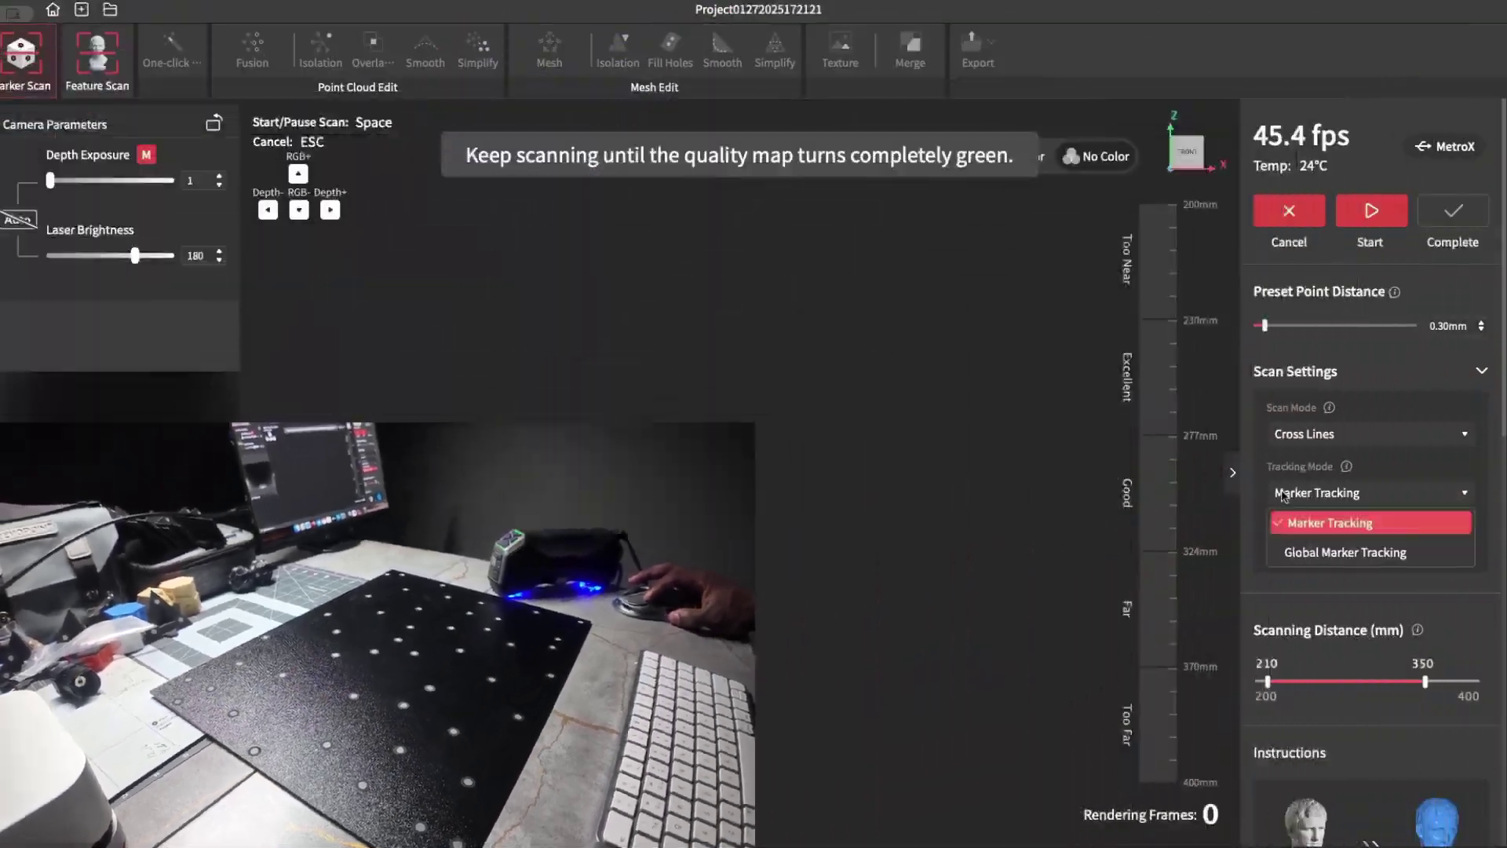
- Switch to Global Marker Tracking, delete the old frame0127_01 marker map, and start a new marker scan
left_click(1304, 553)
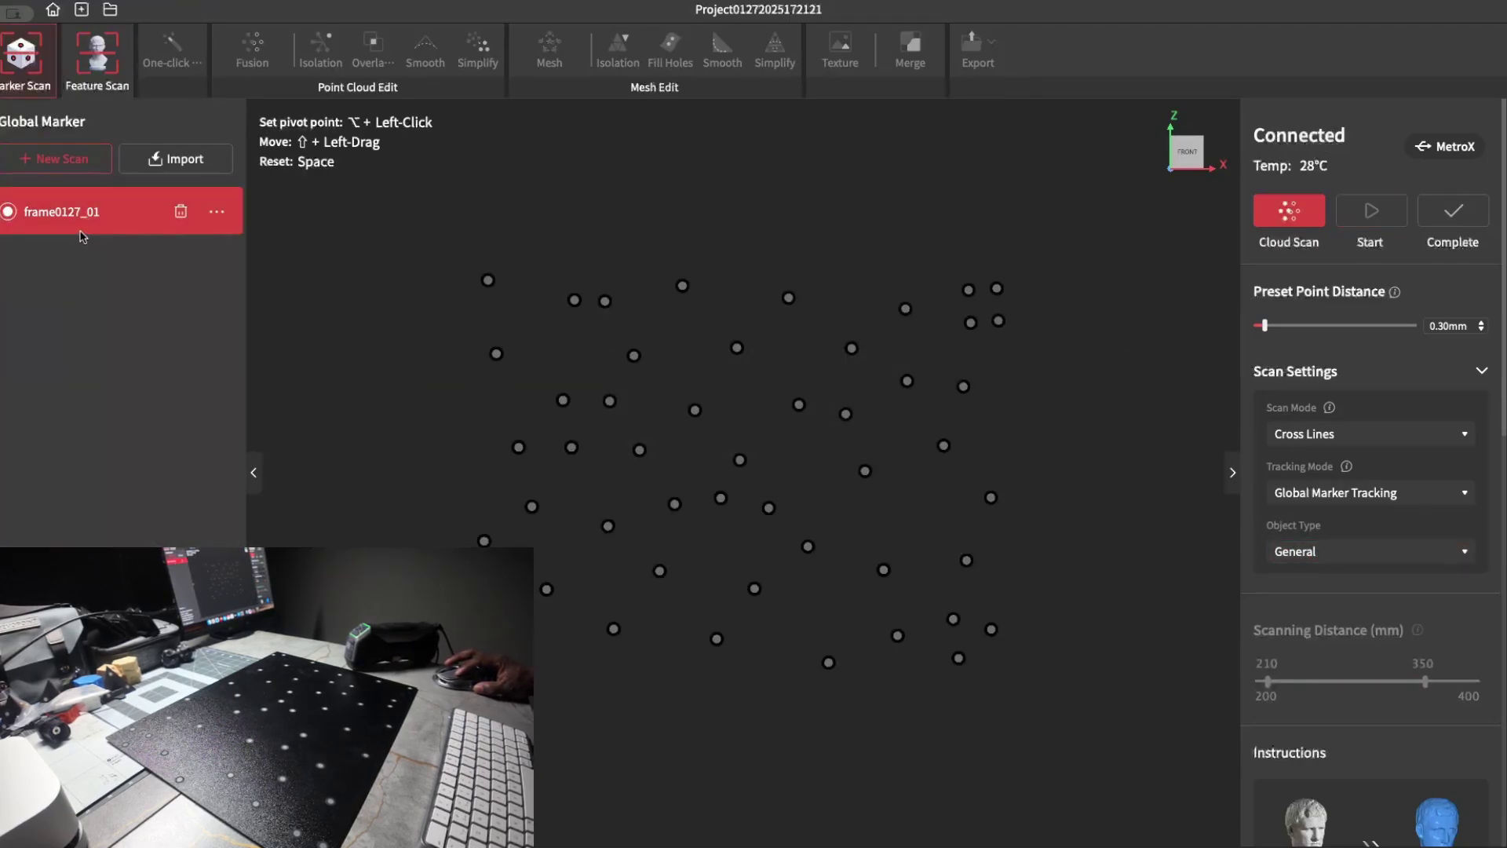
left_click(179, 212)
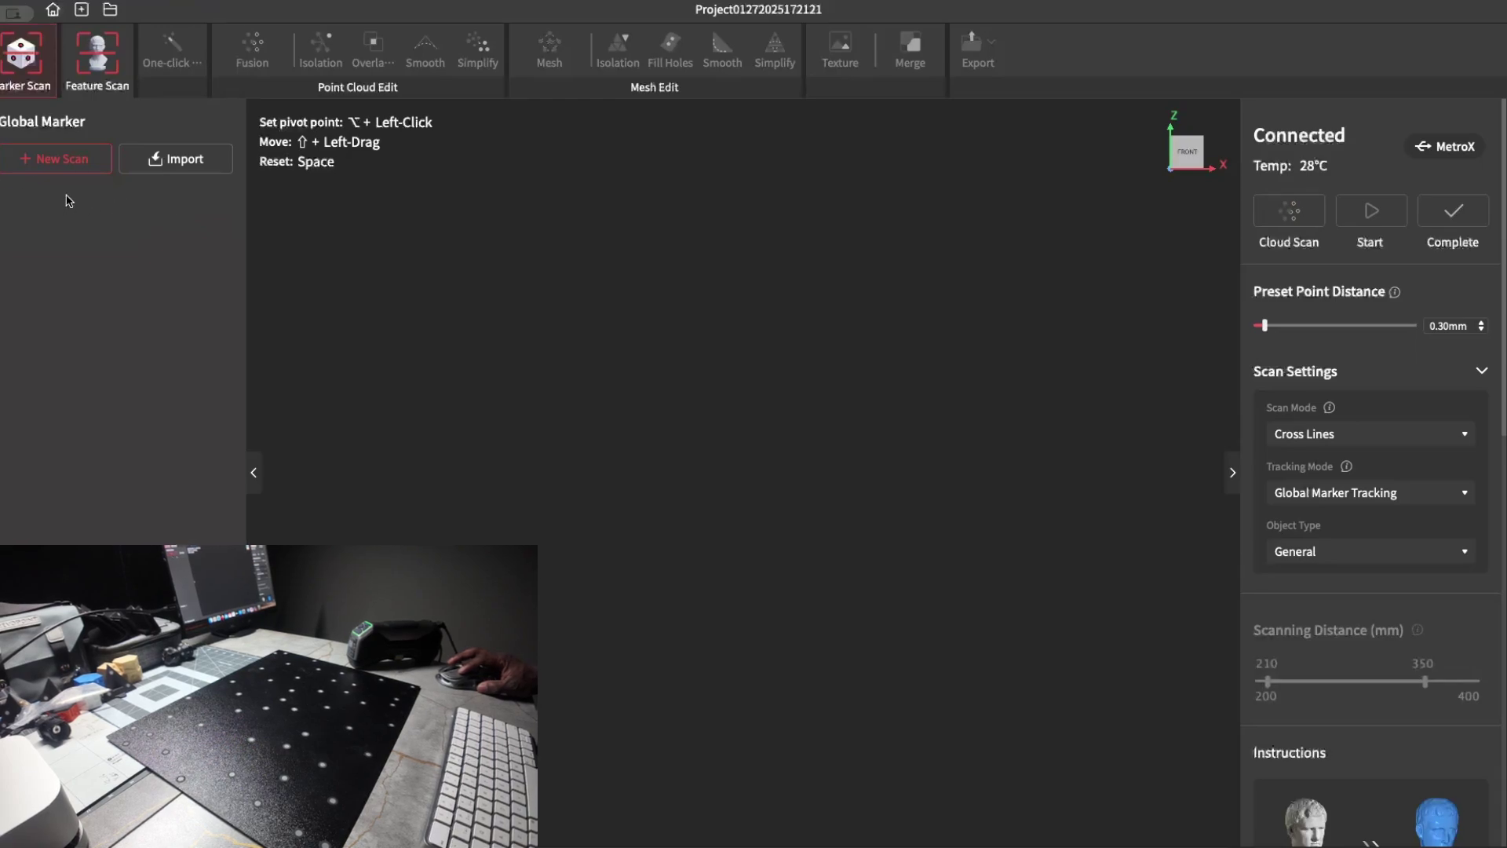
left_click(76, 167)
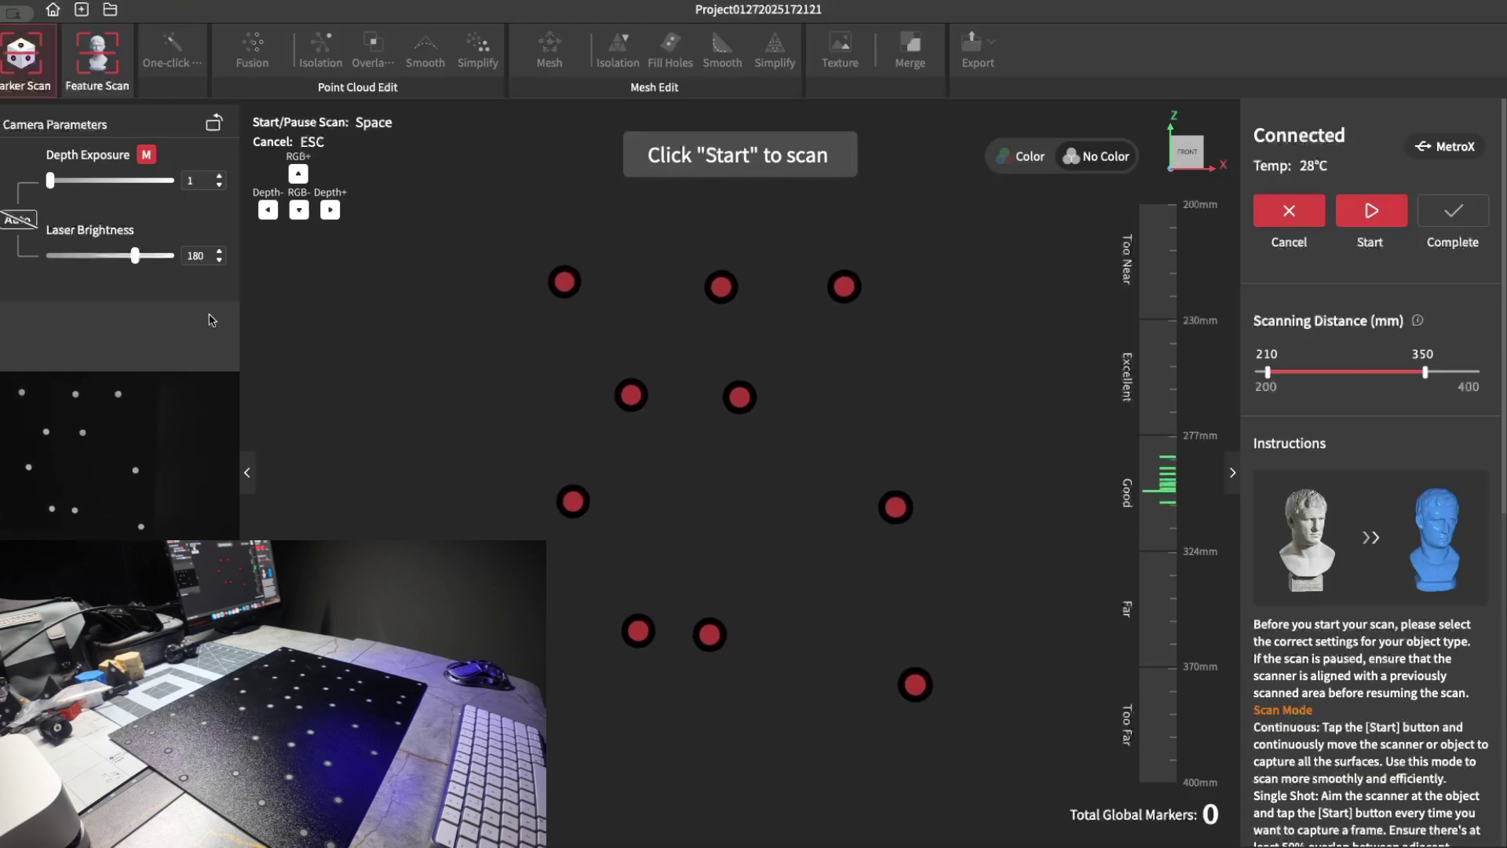
- Capture the board's markers, pause, and complete the 49-marker map as frame0127_01
key("space")
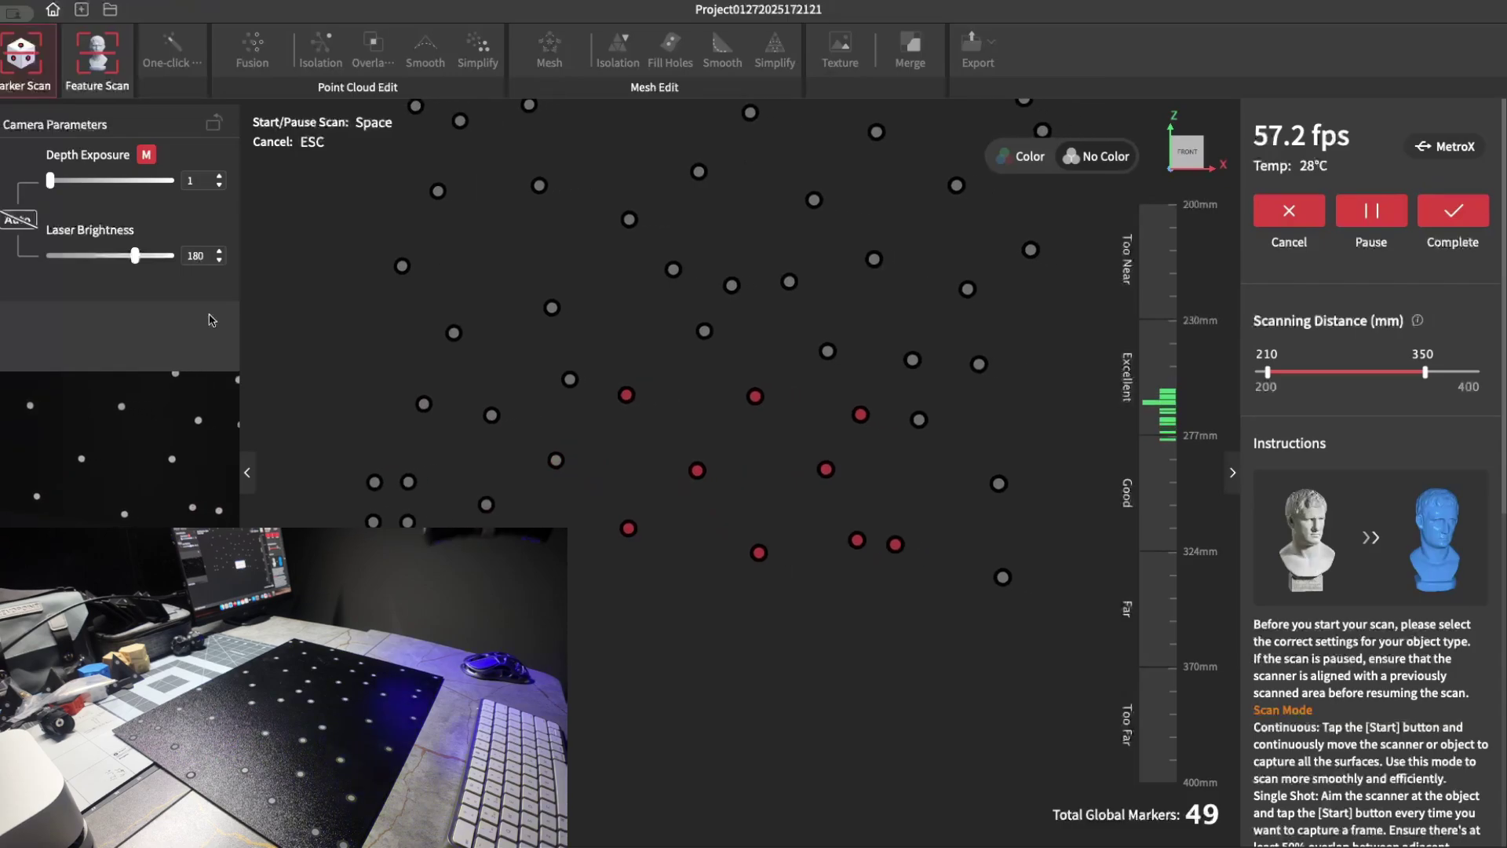
key("space")
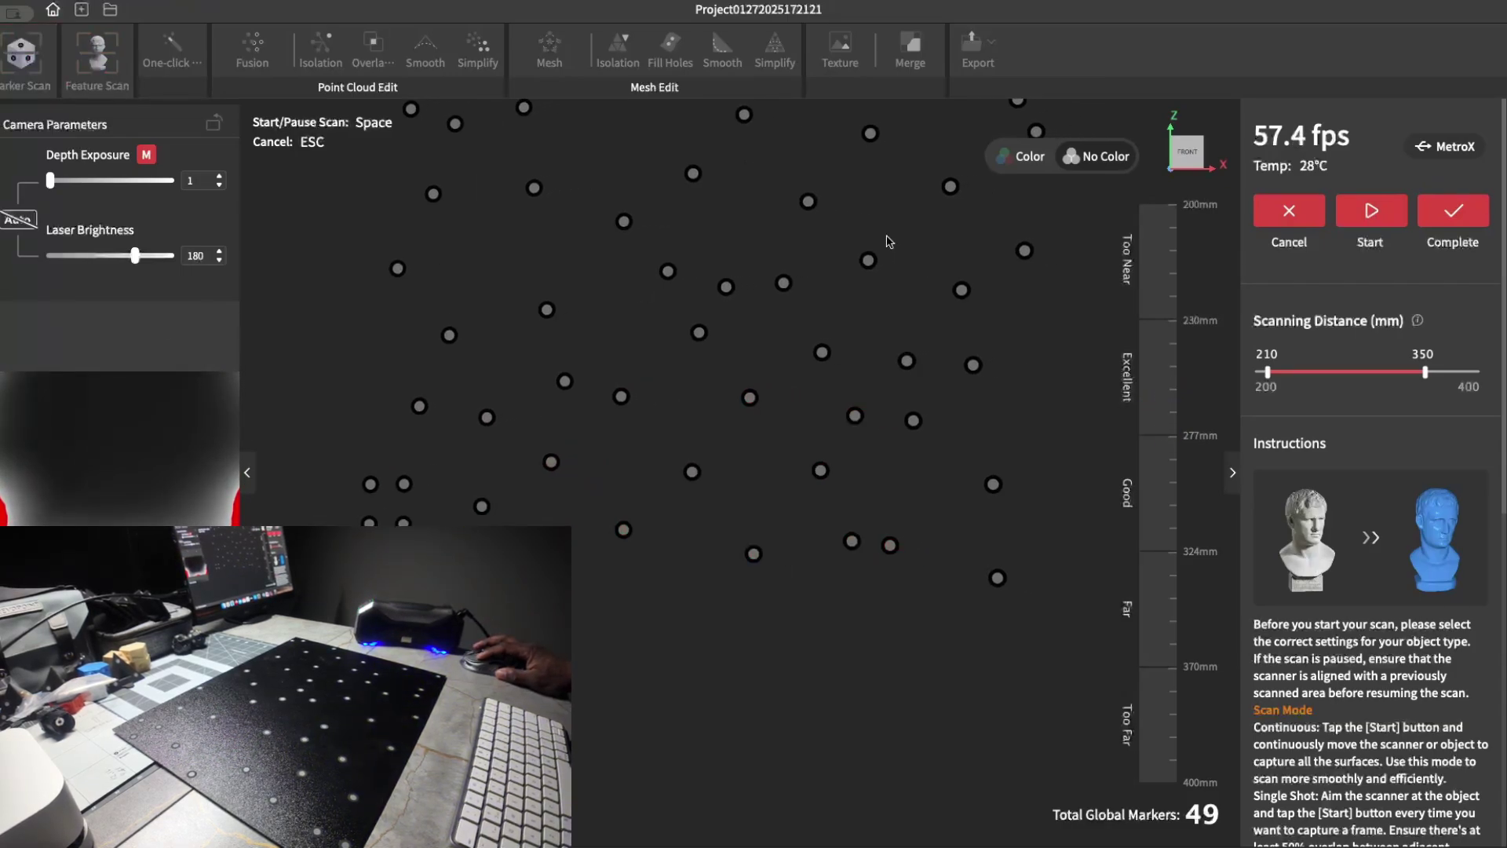
left_click(1459, 210)
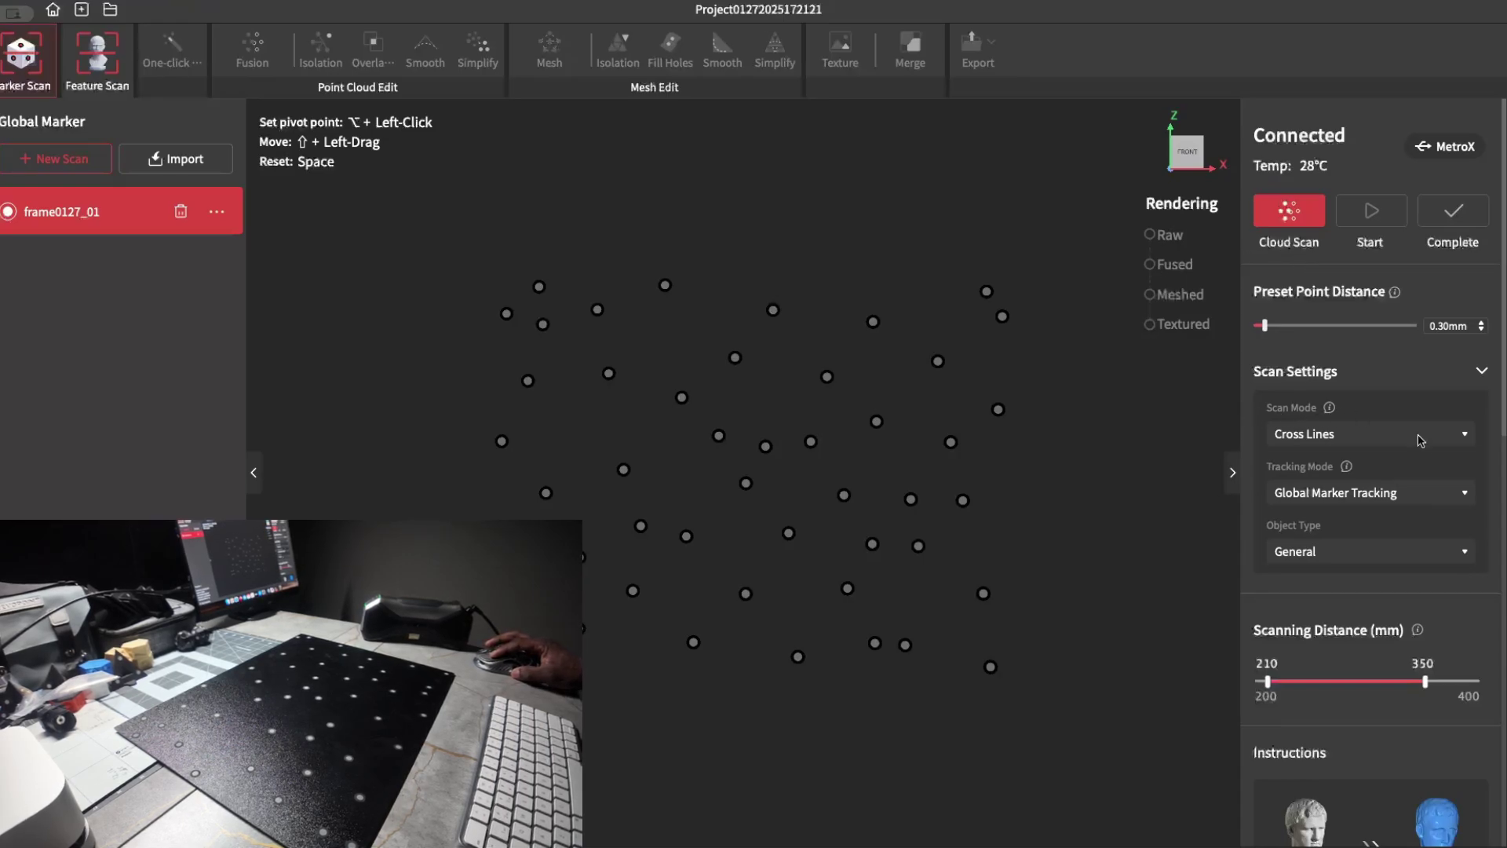
- Set the object type to Black Object and start a cloud scan over frame0127_01
left_click(1340, 558)
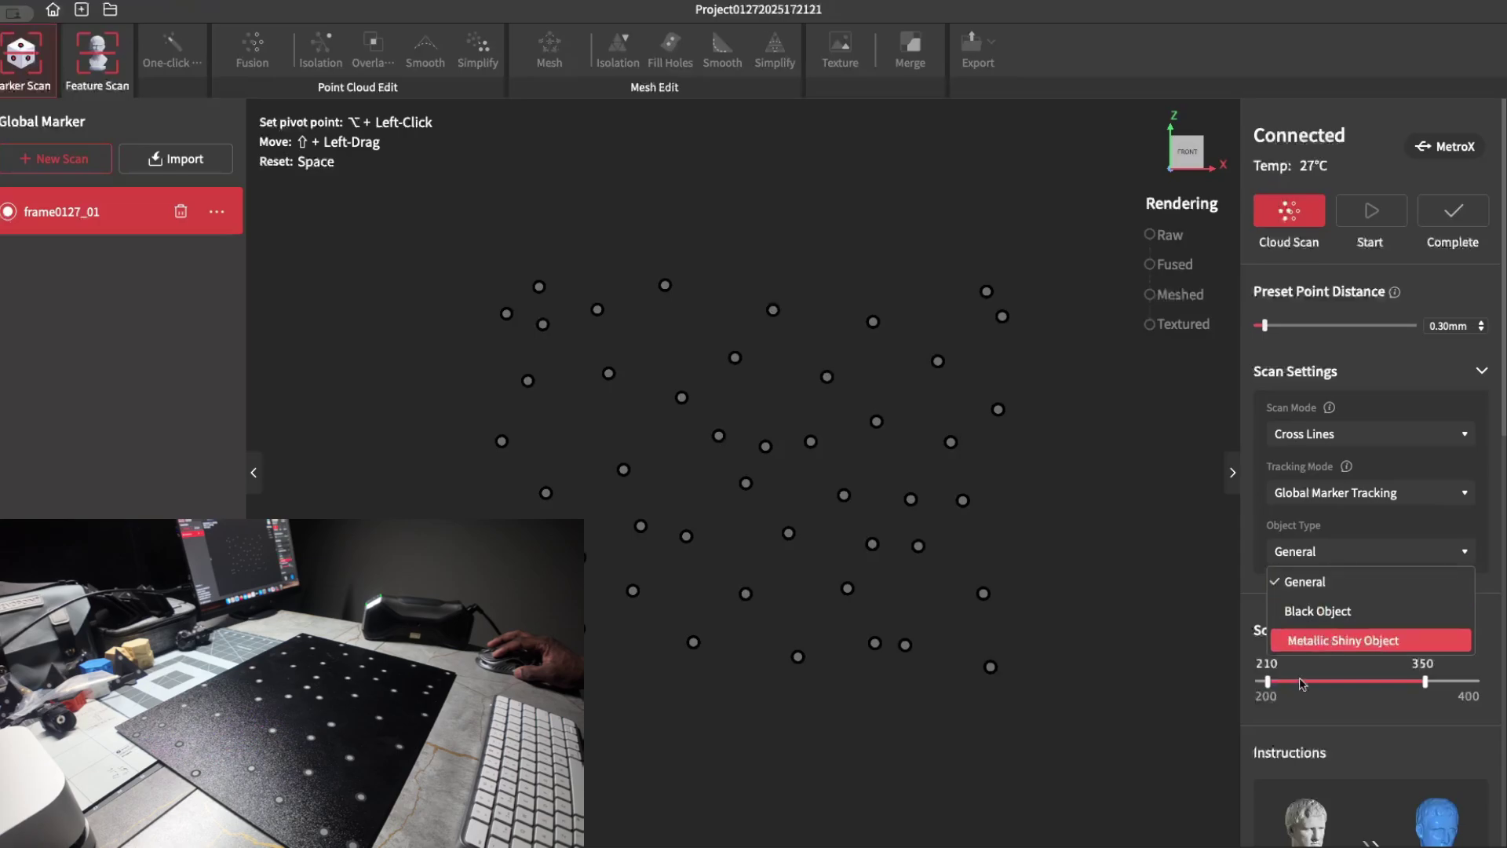
left_click(1349, 620)
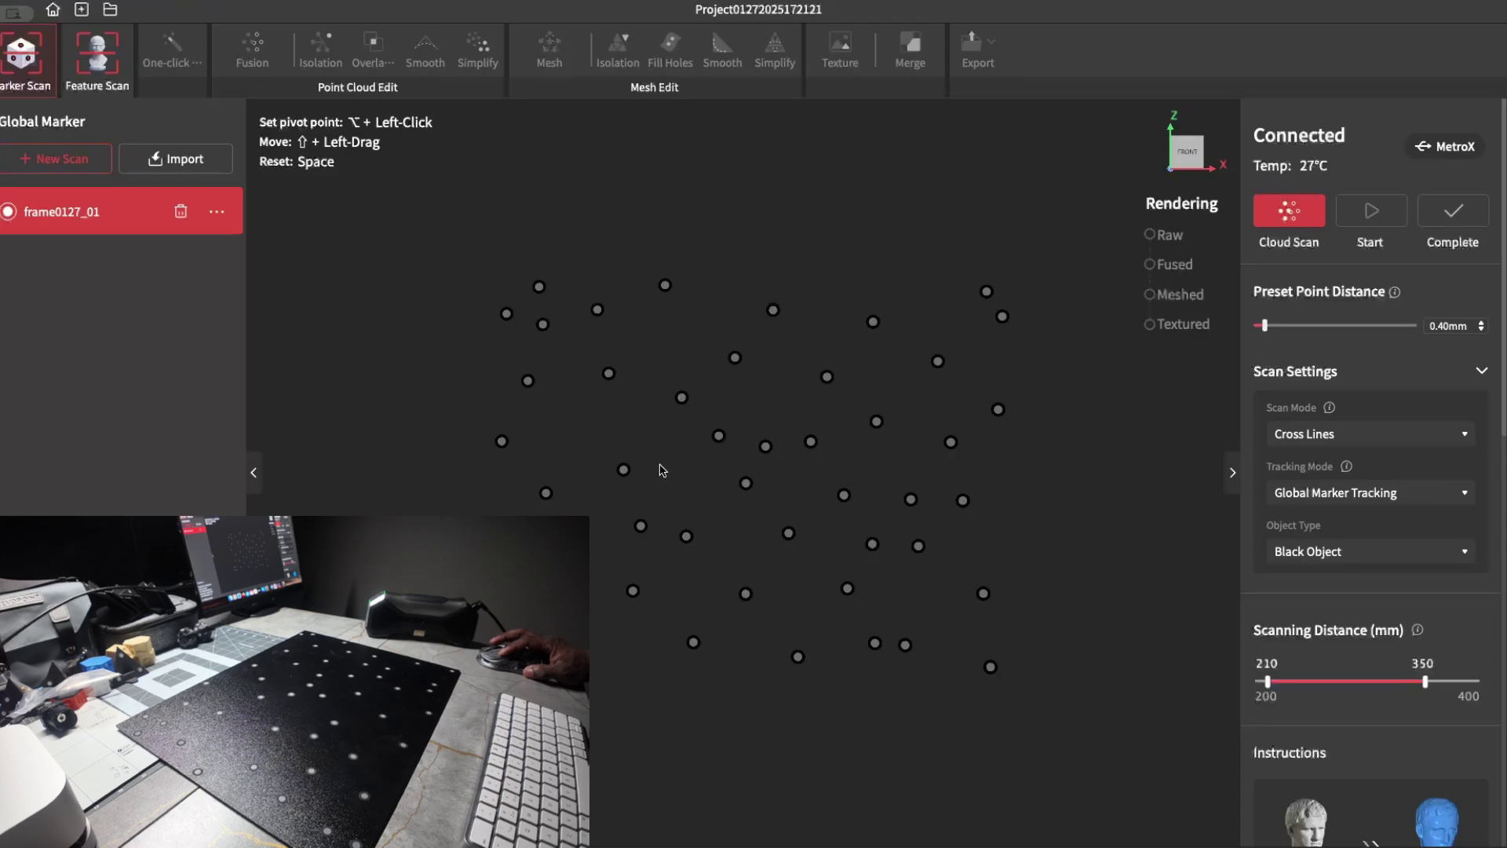
left_click(1272, 229)
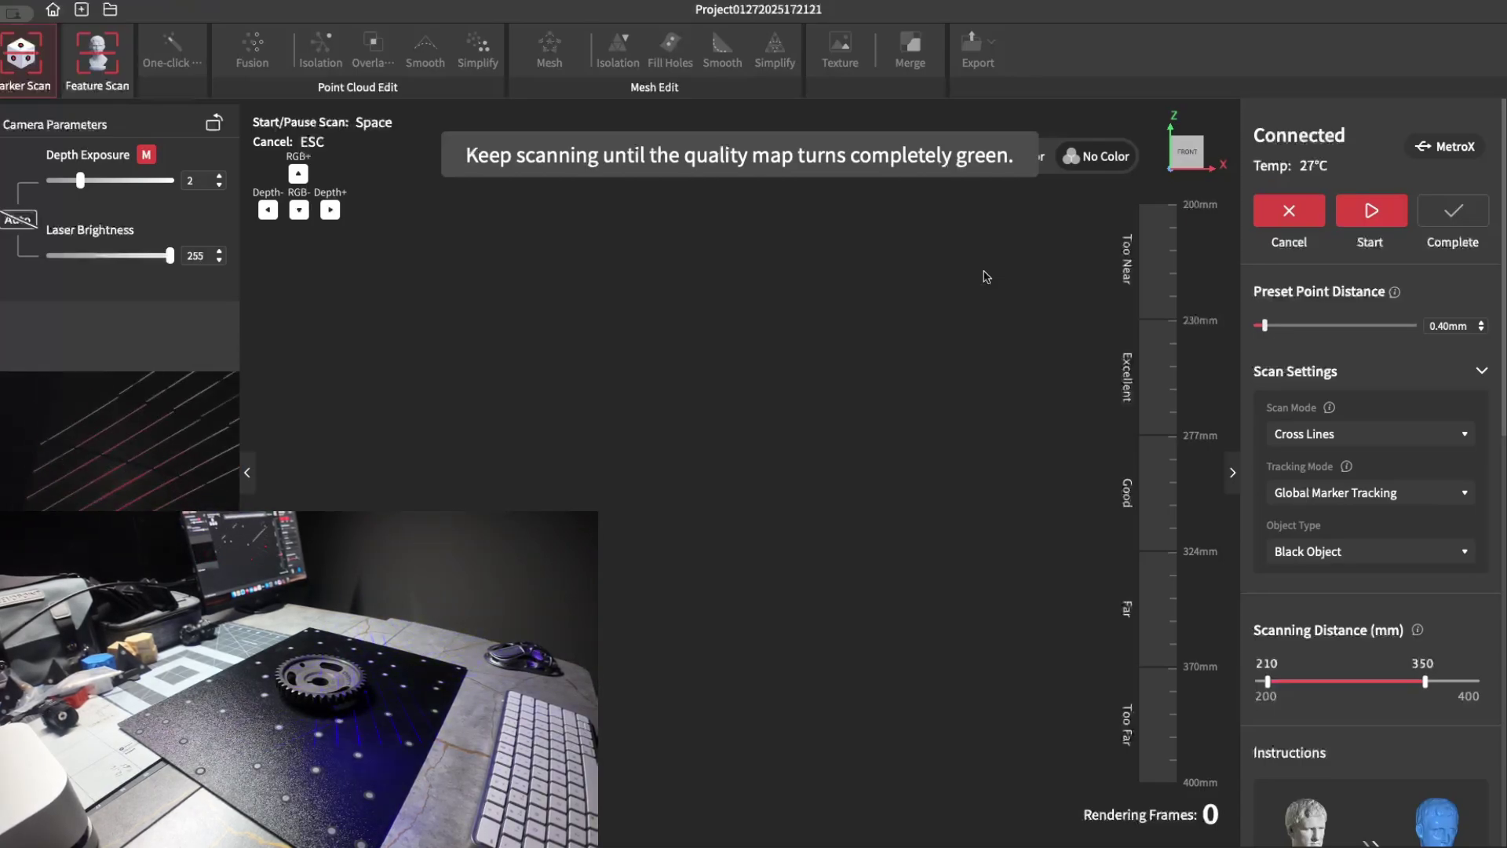
- Preview, record and pause the gear's point cloud scan at 771 frames
key("space")
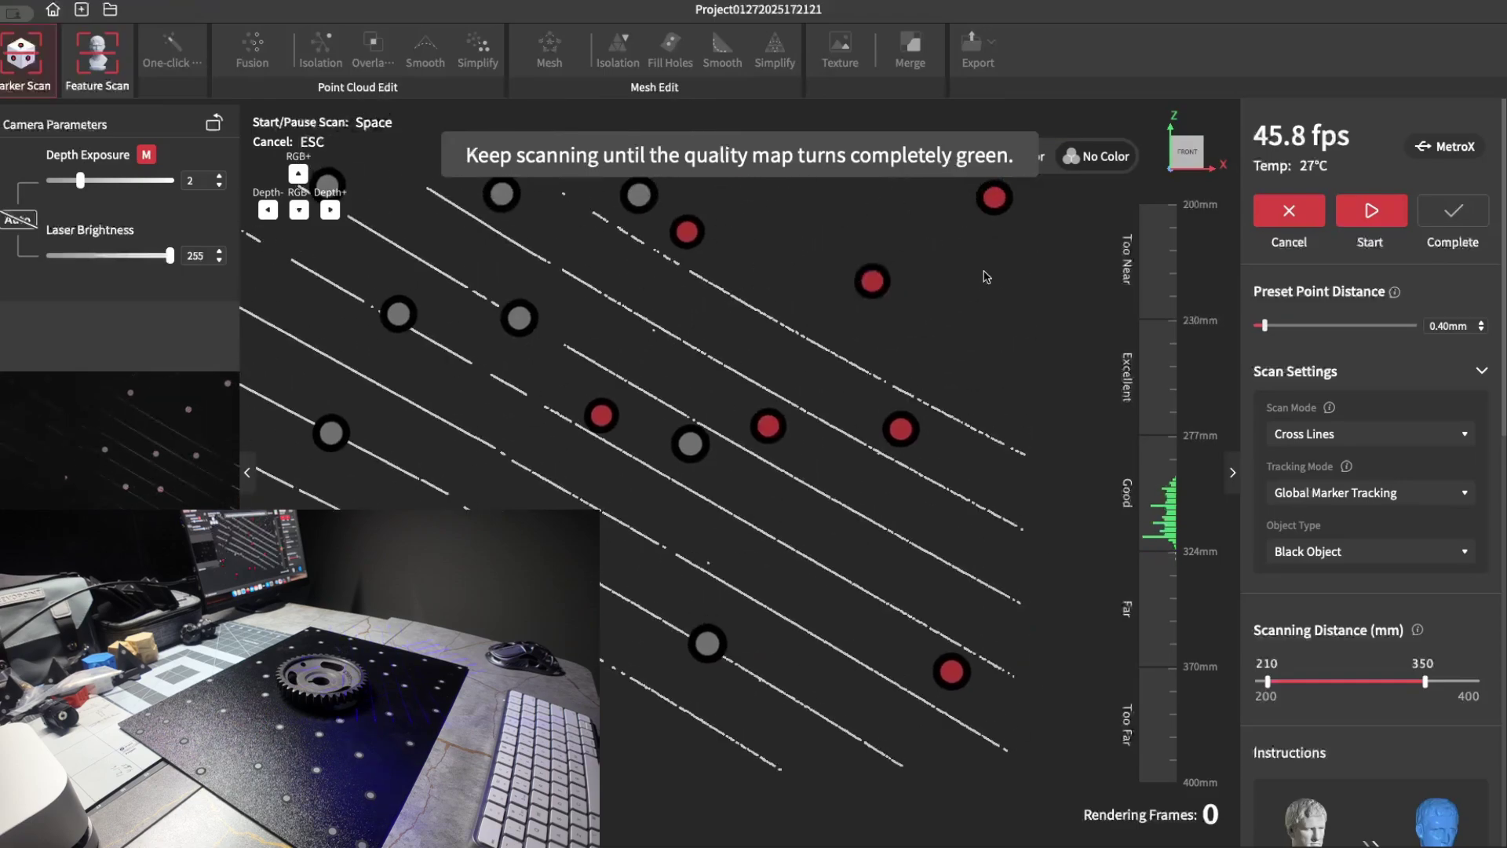
key("space")
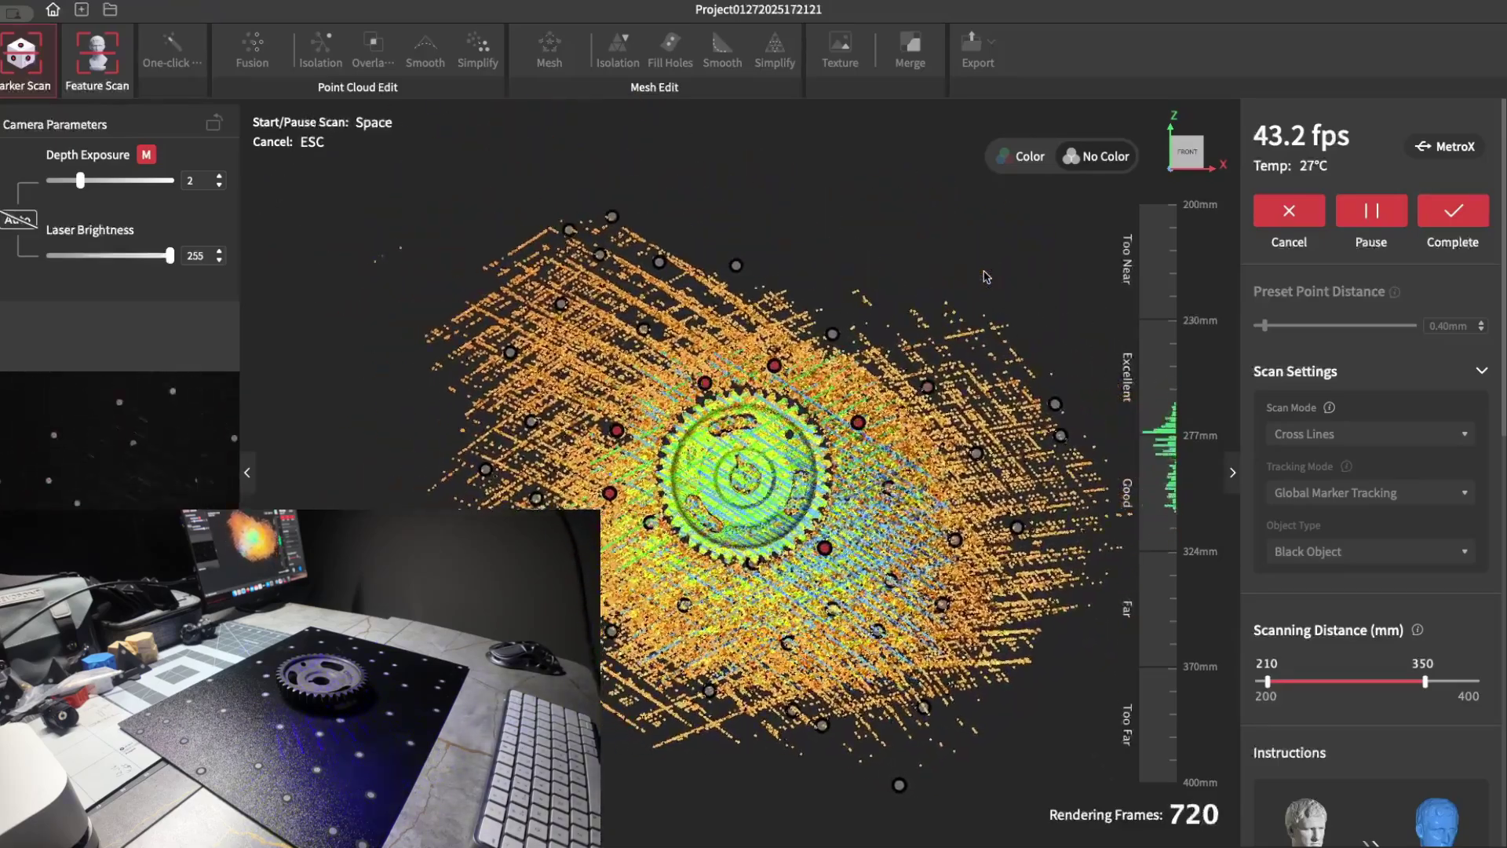
key("space")
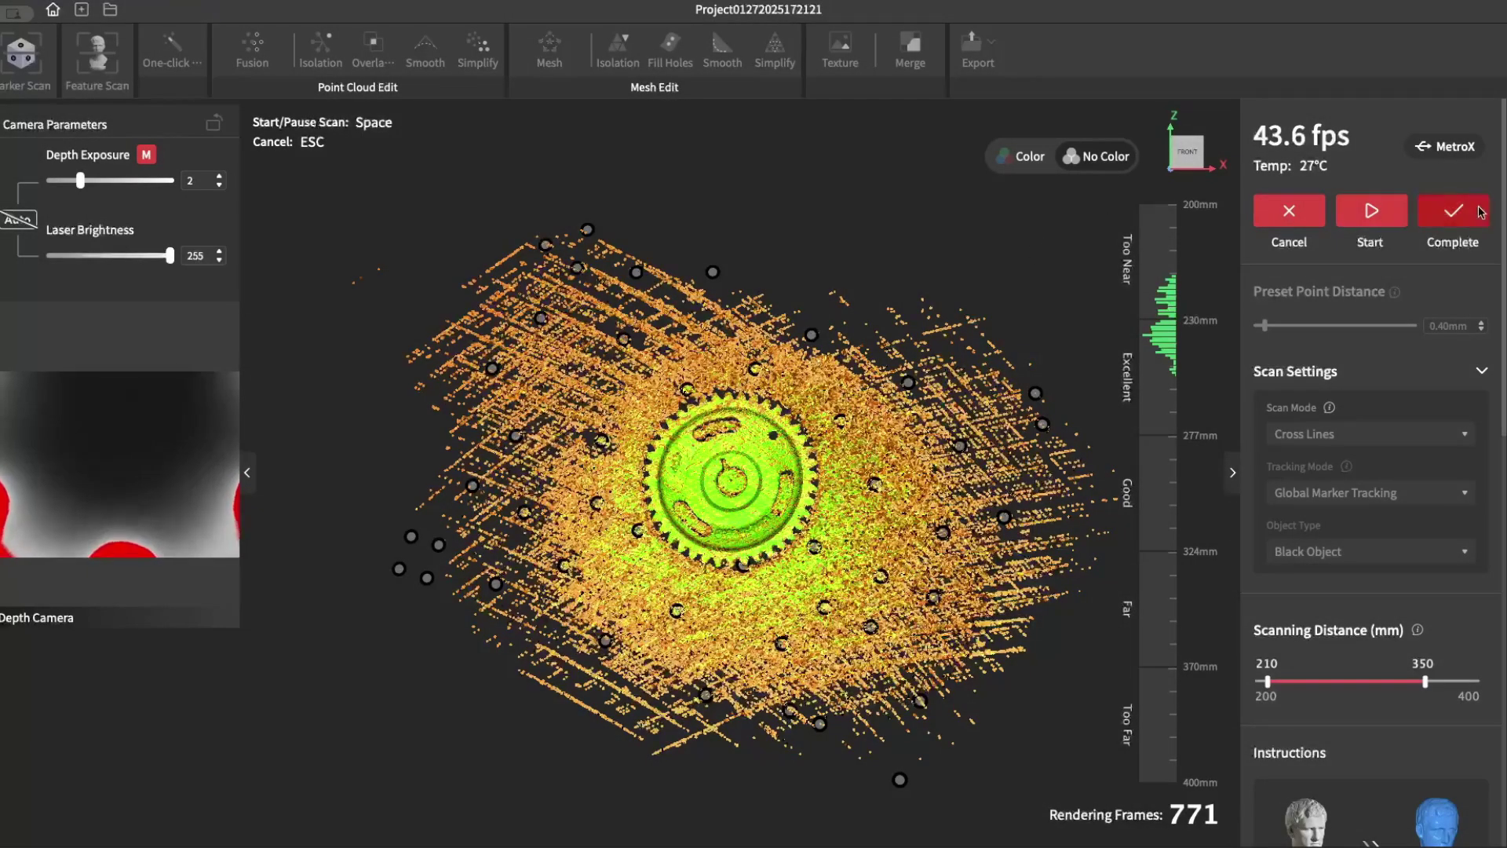
- Complete the gear scan, switch back to Global Marker Tracking and open frame0127_01
left_click(1479, 212)
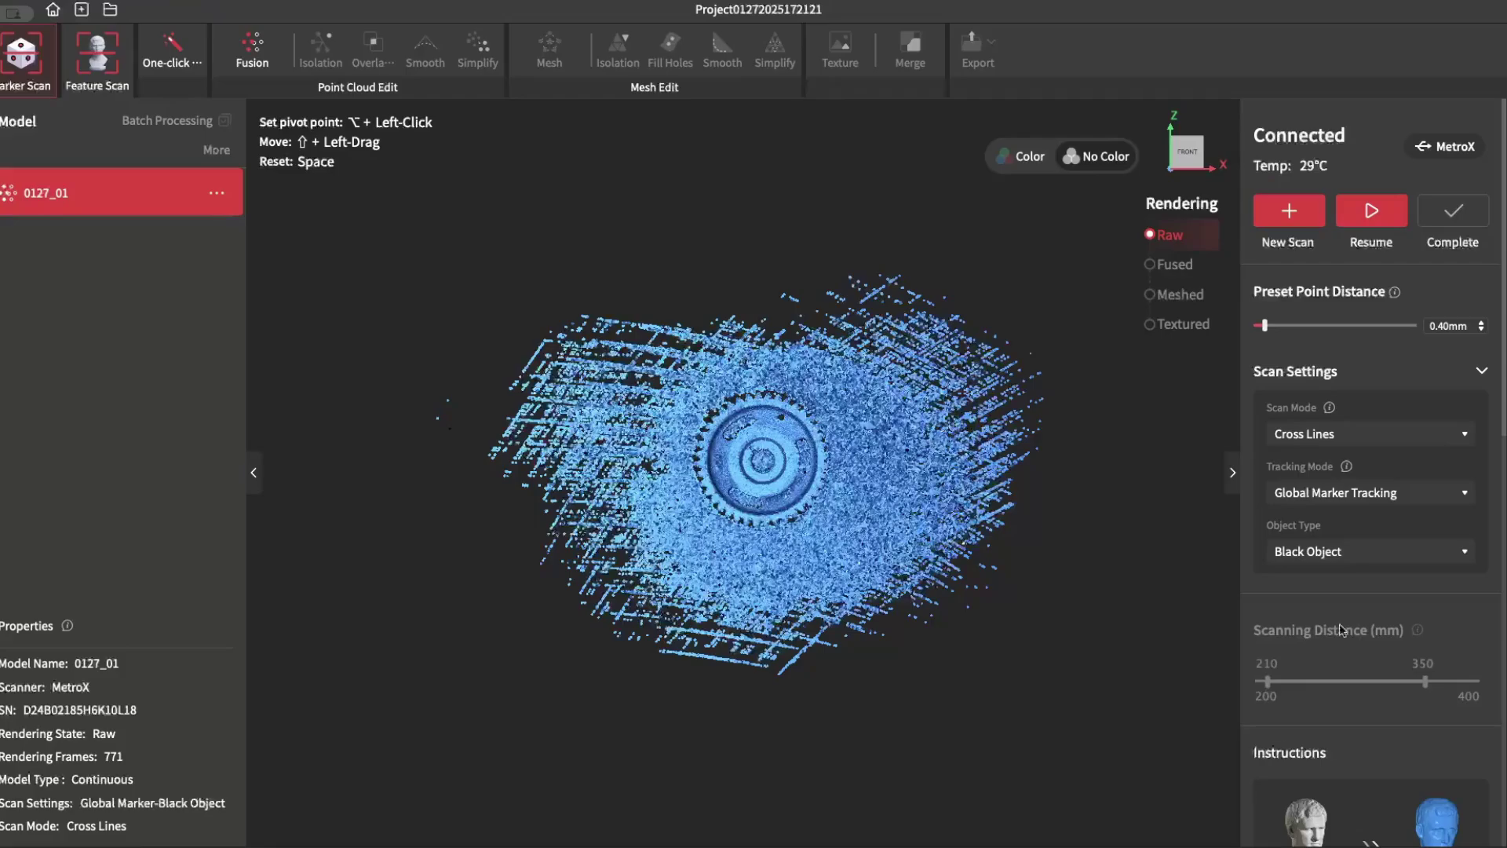
left_click(1377, 493)
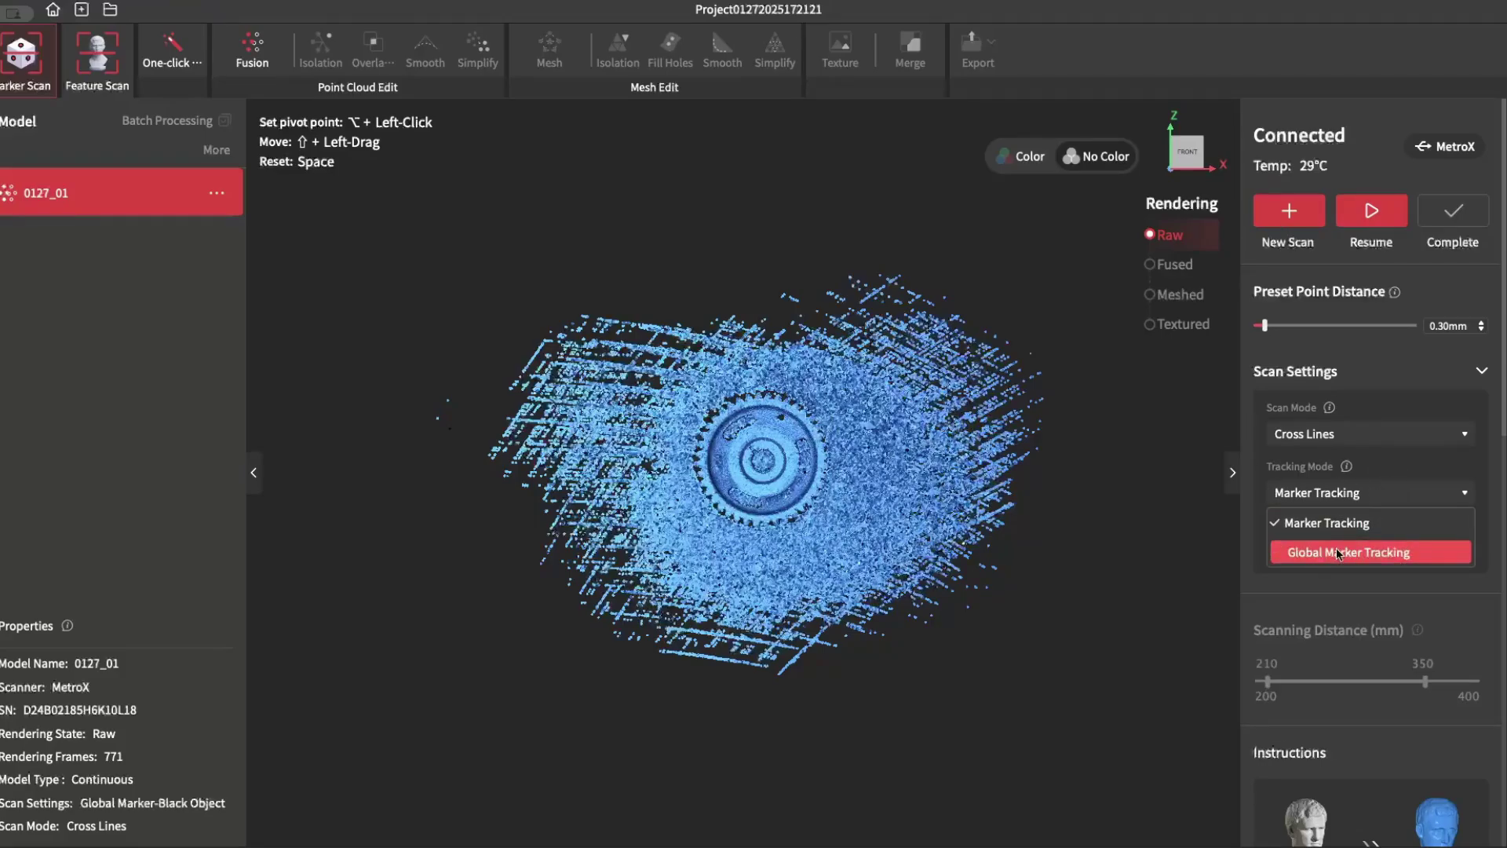
left_click(1338, 553)
left_click(1274, 227)
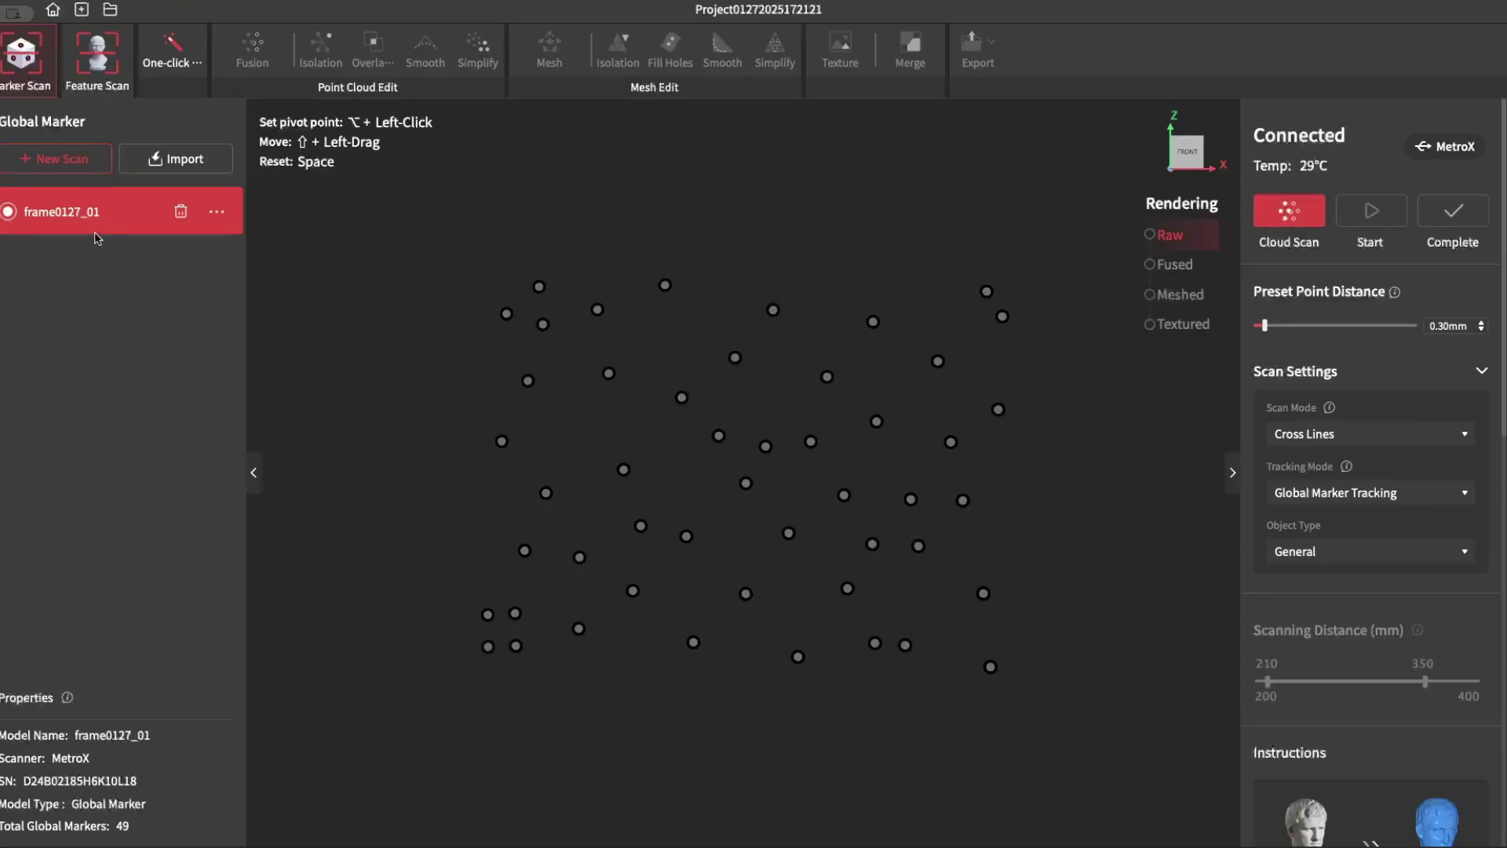
- Start renaming frame0127_01 from its options, then set the object type to Metallic Shiny Object
left_click(216, 214)
left_click(251, 308)
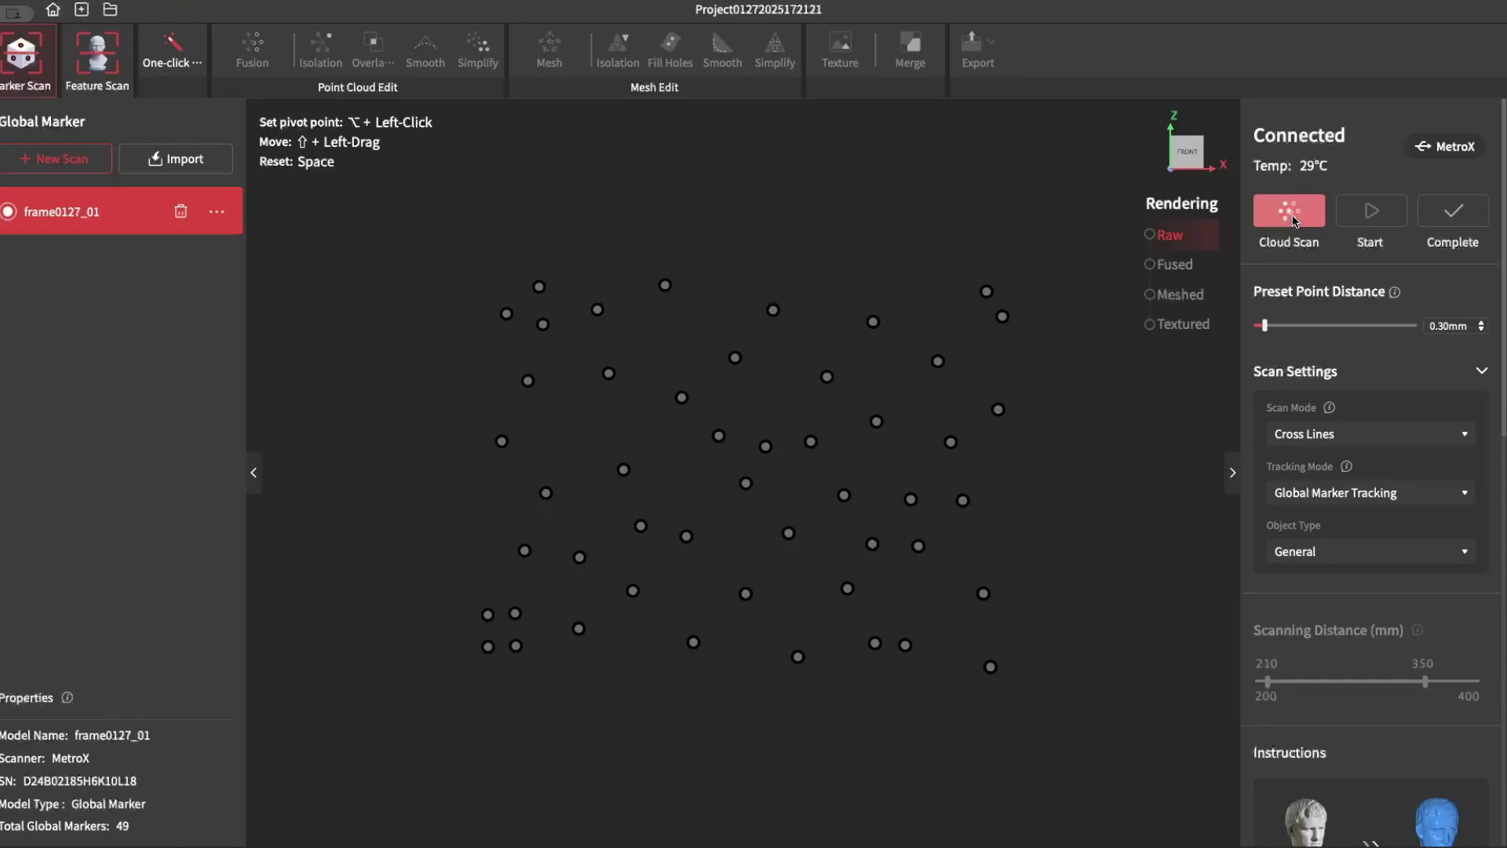
left_click(1300, 551)
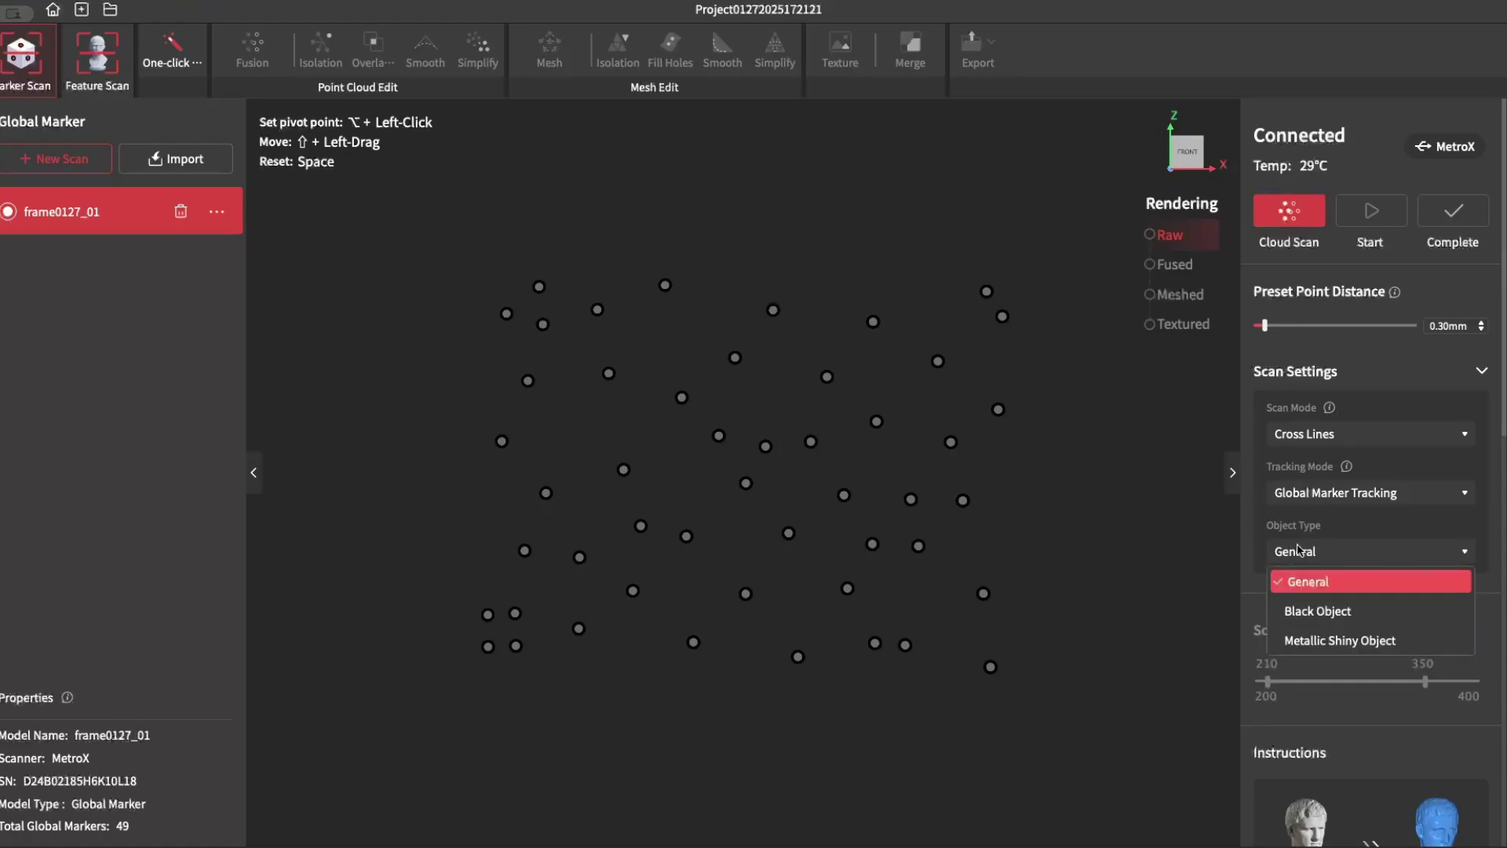
left_click(1277, 643)
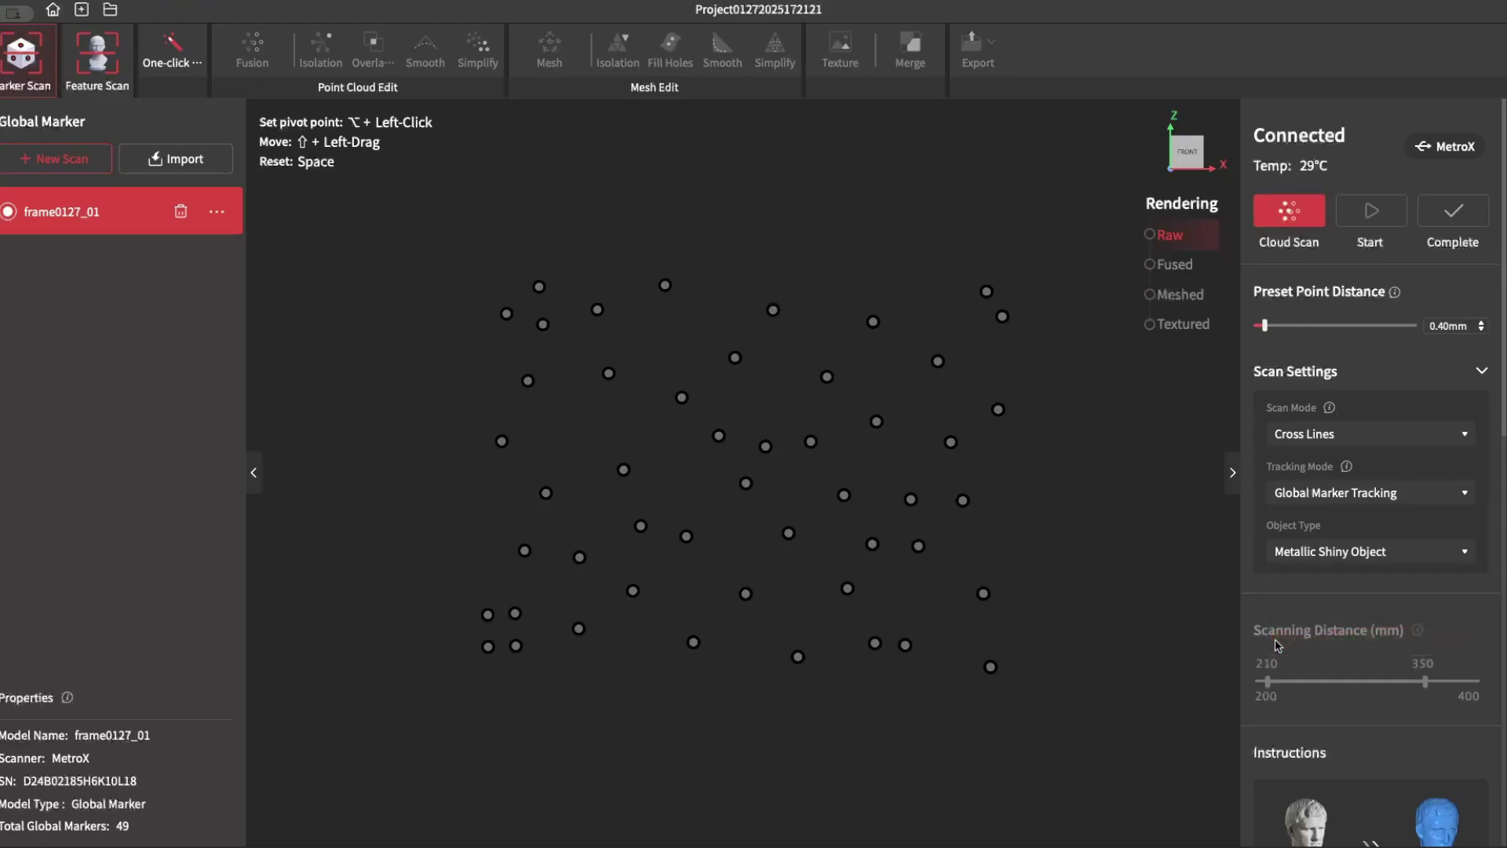
- Cloud-scan the keyboard to 2786 frames, then complete it to open model 0128_01
left_click(1290, 213)
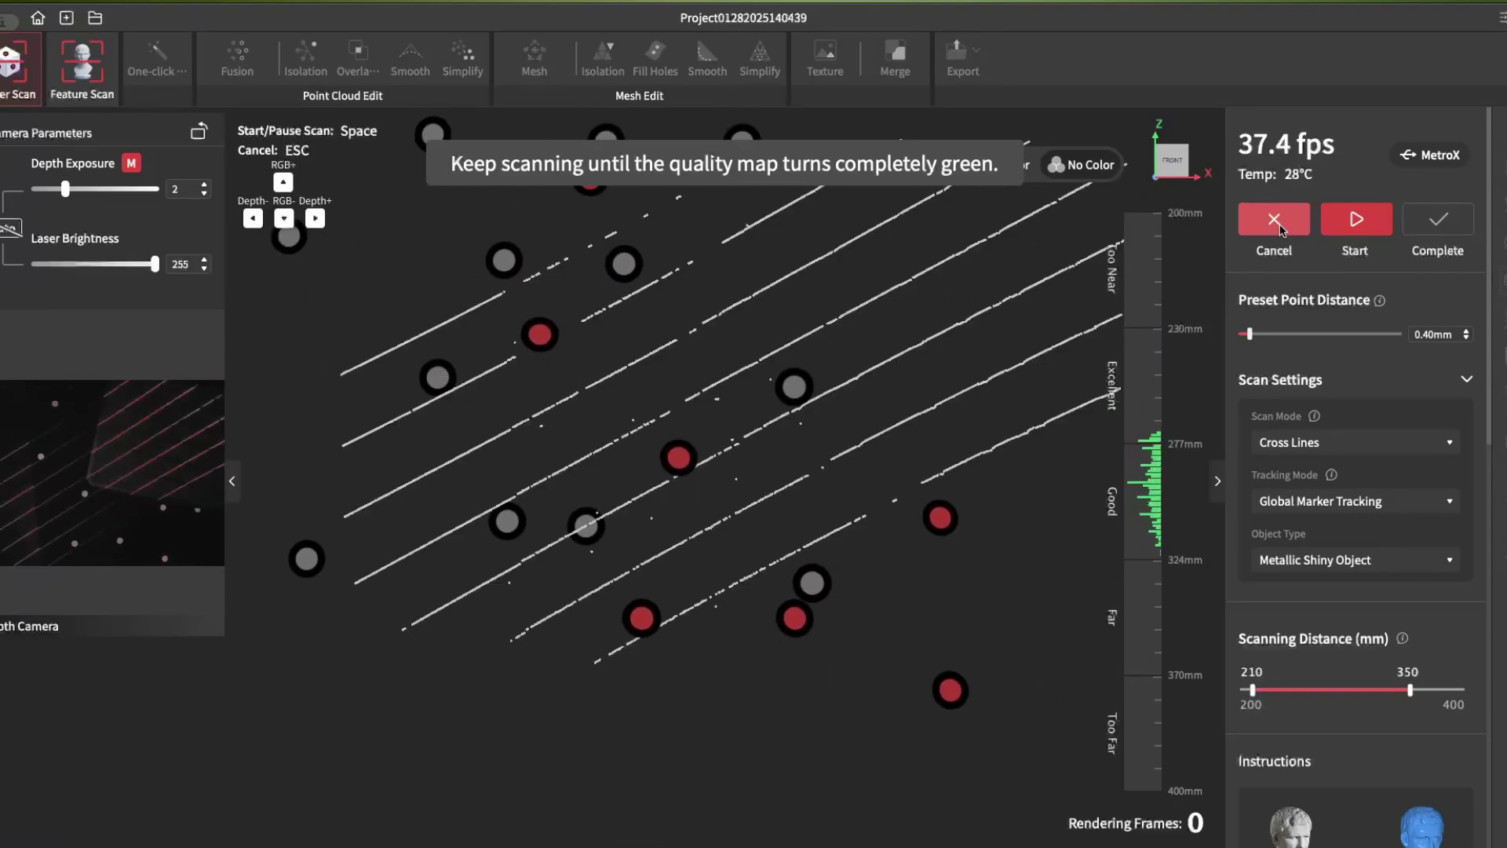
key("space")
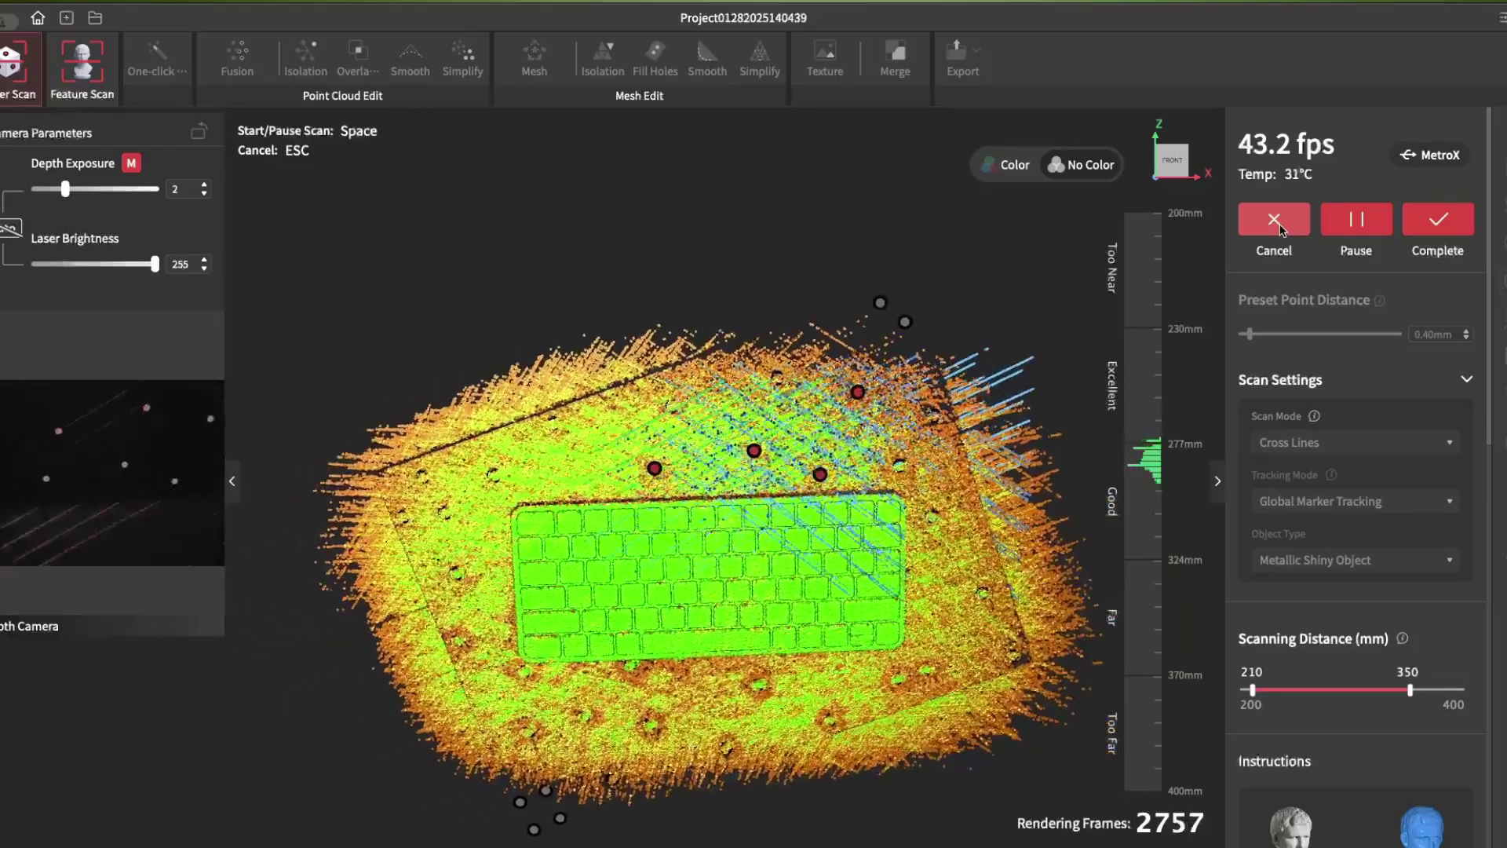
key("space")
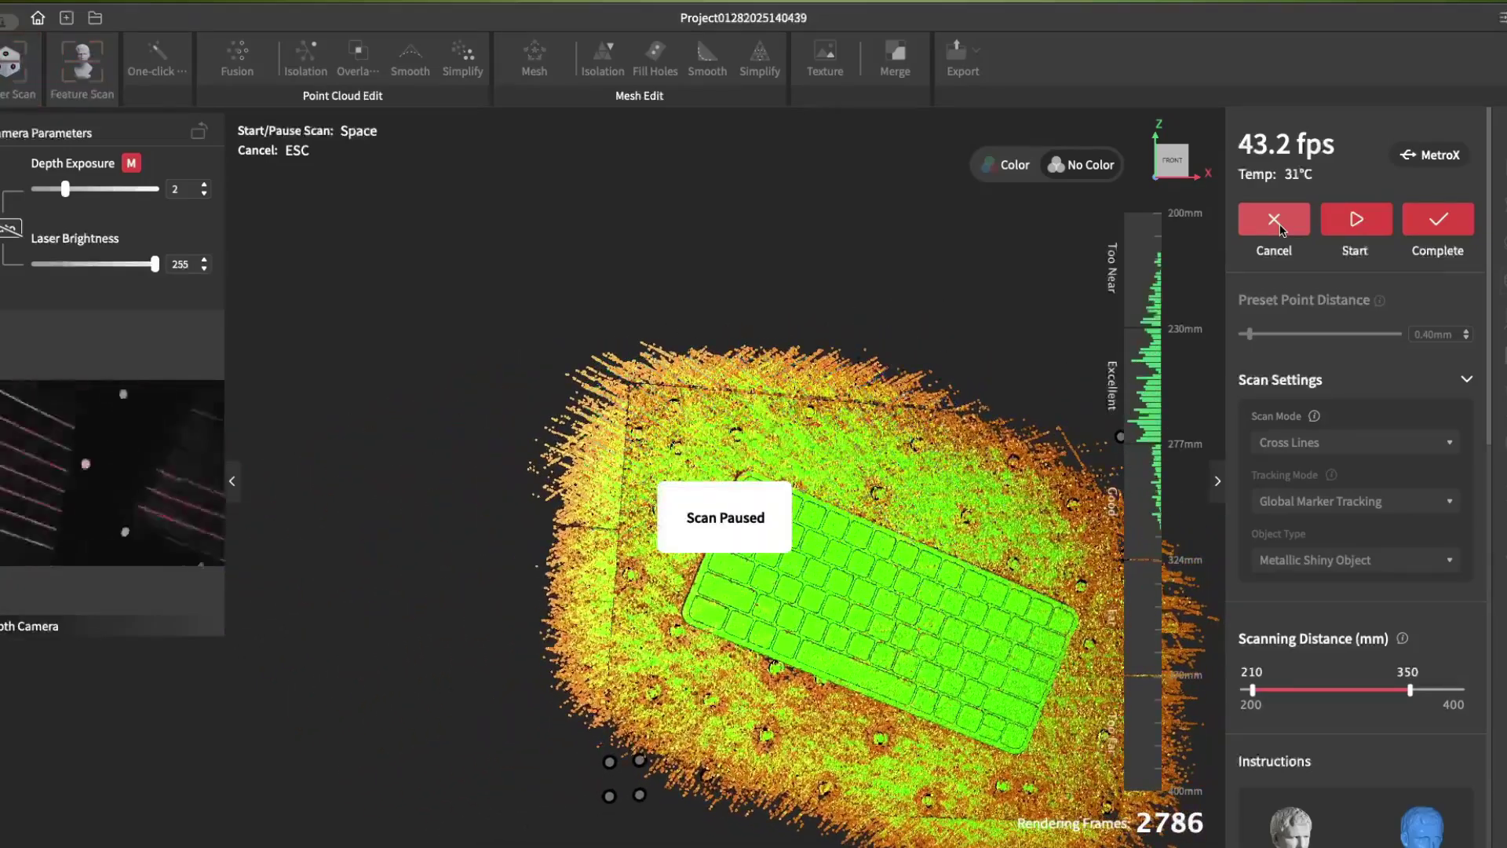
left_click(1414, 213)
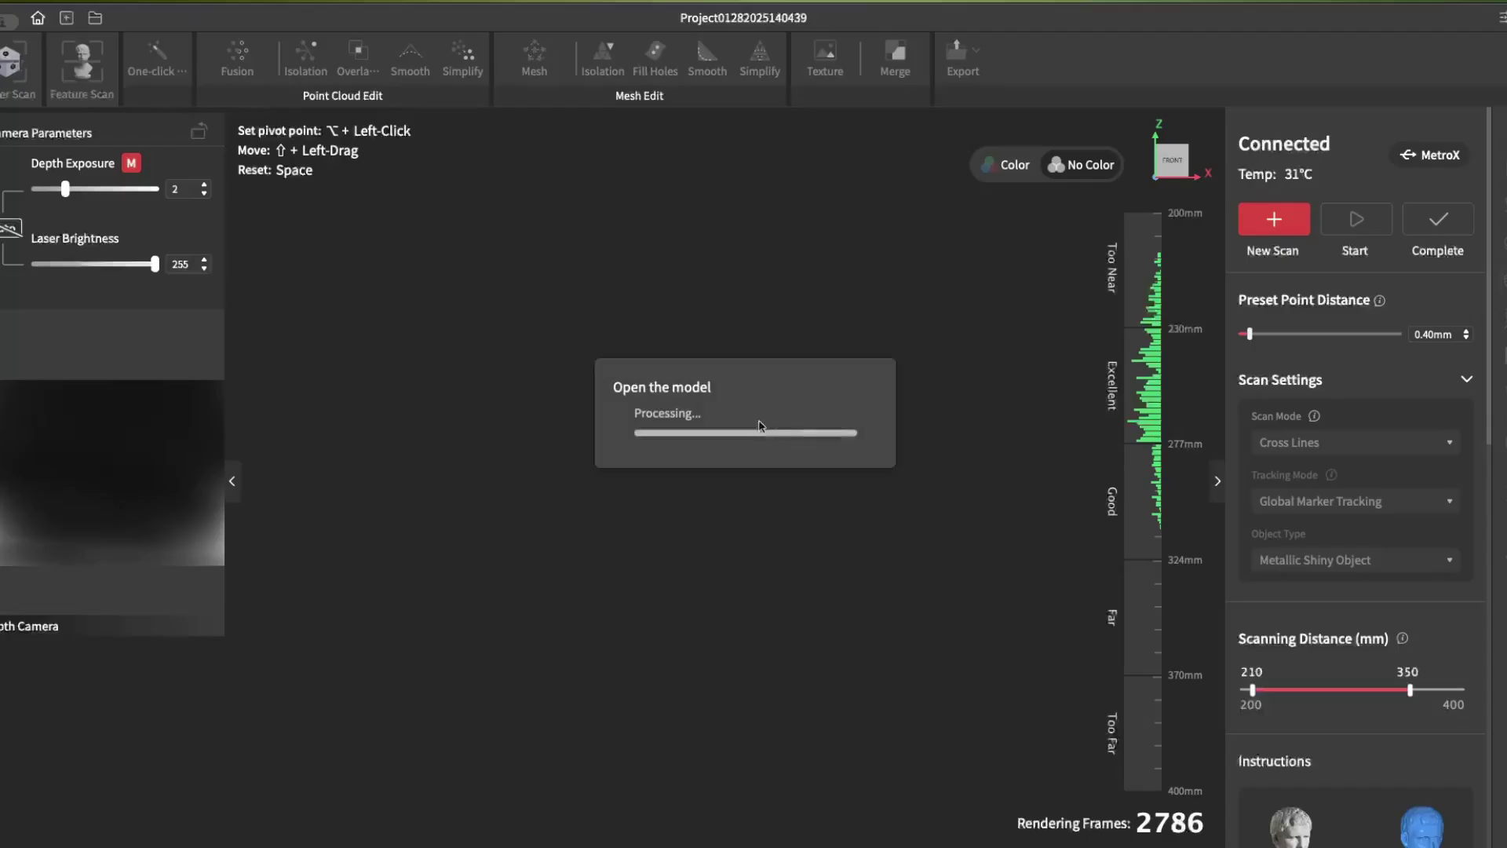
- Fuse the keyboard cloud at 0.20 mm point distance and delete stray points, leaving 864,710 points
left_click(238, 59)
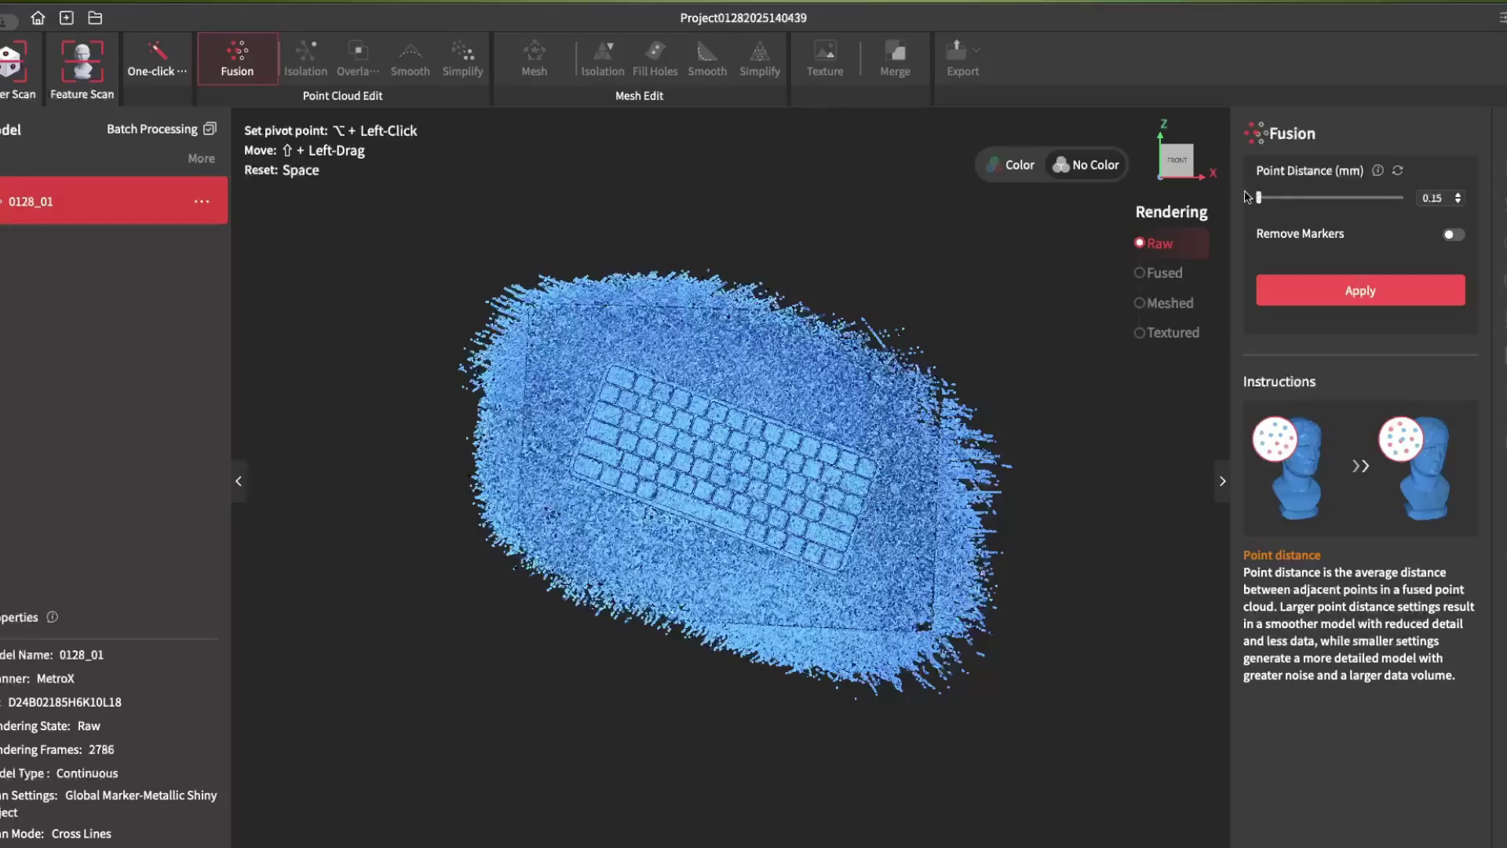
left_click(1360, 291)
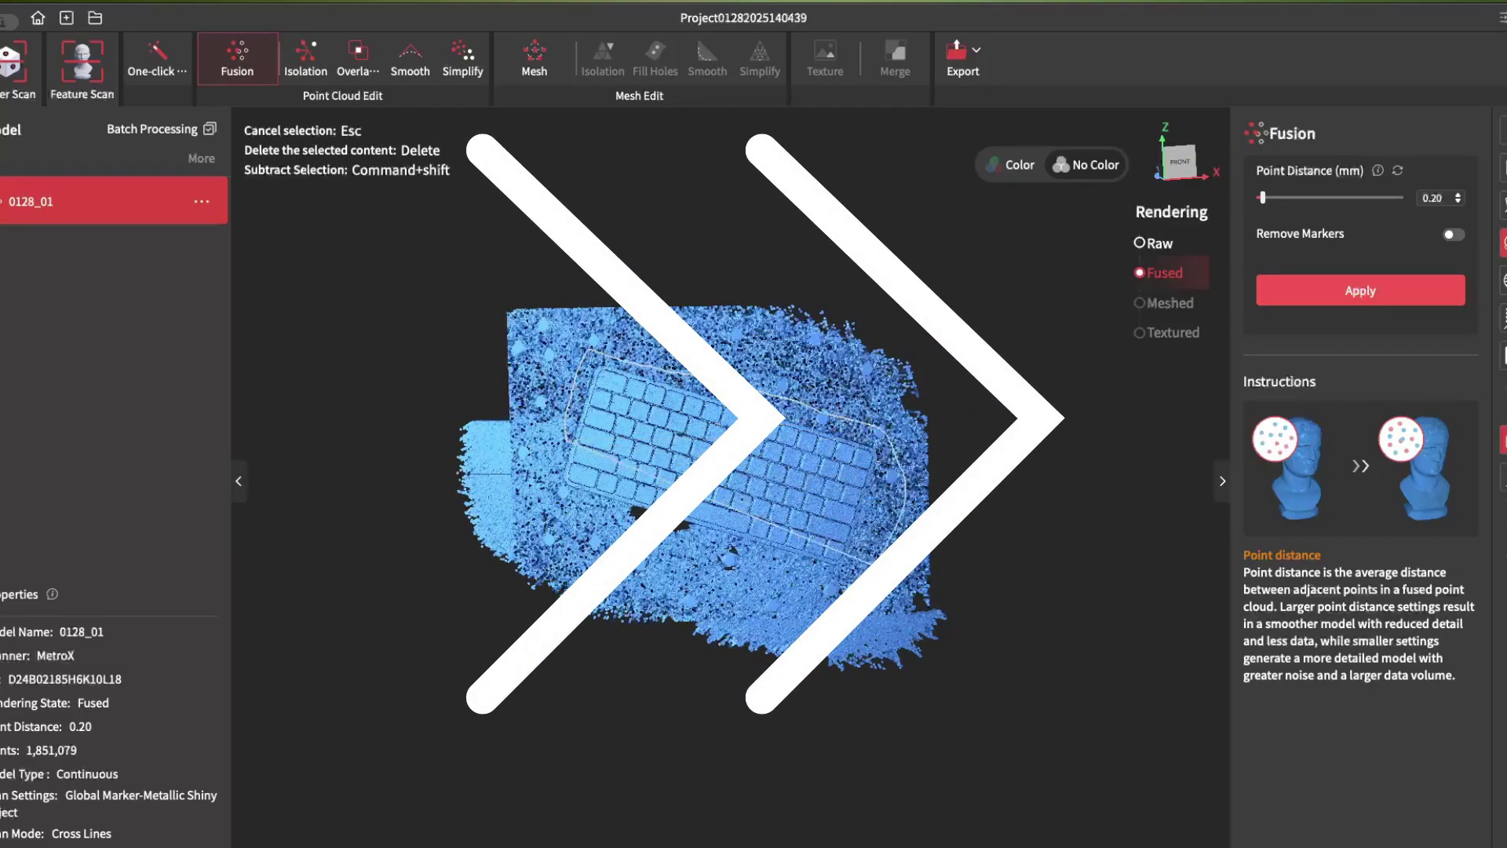
key("Delete")
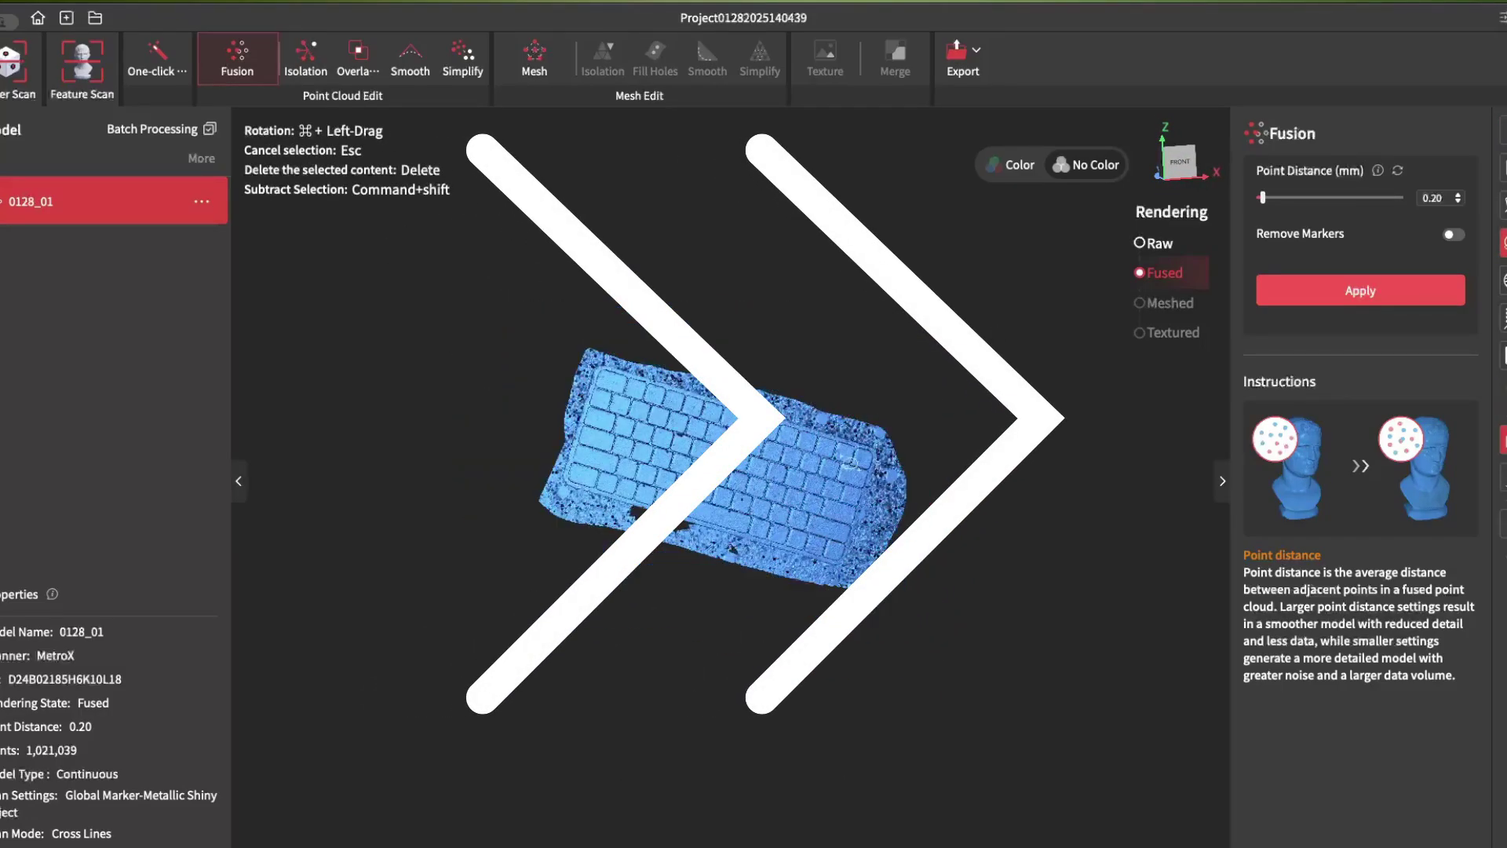
left_click_drag(597, 471, 713, 471, "super")
mouse_move(820, 711)
left_mouse_down()
mouse_move(730, 317)
mouse_move(831, 723)
left_mouse_up()
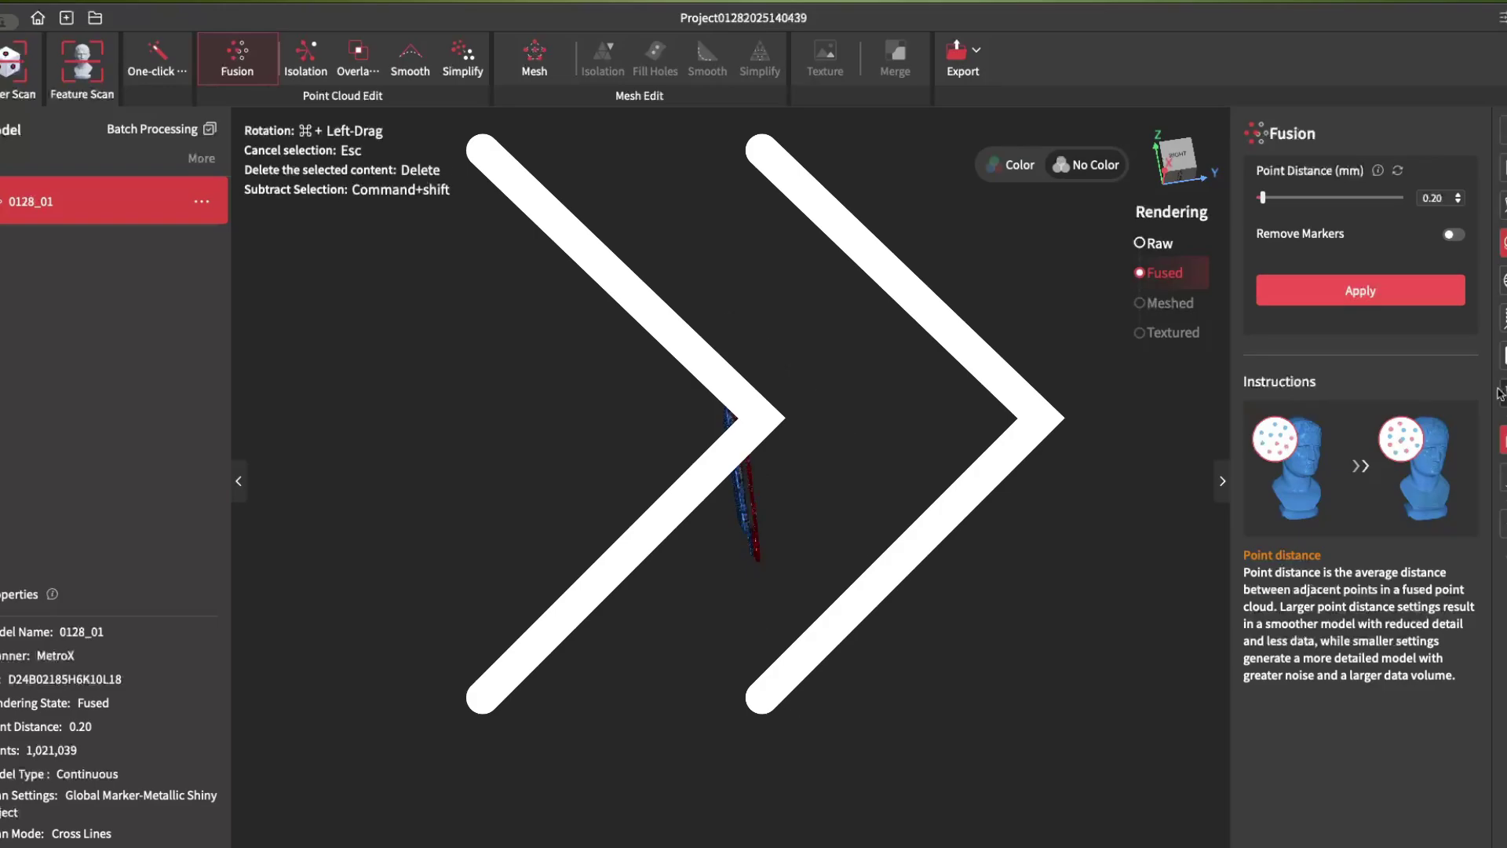
key("Delete")
left_click_drag(902, 451, 861, 543, "super")
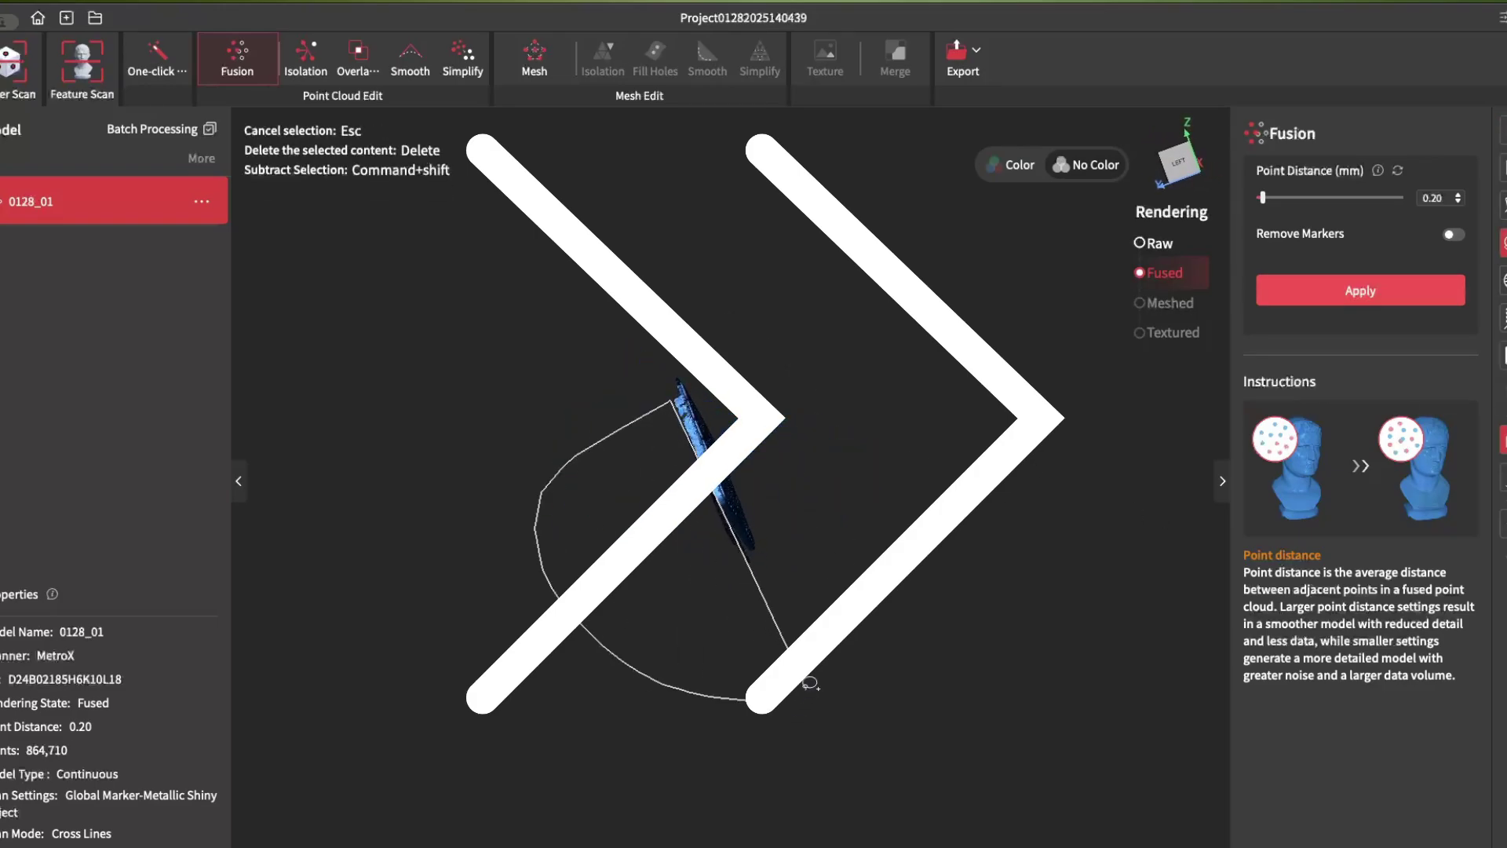
- Detect and remove isolated and overlapping points from the keyboard cloud
left_click(305, 59)
left_click(1305, 262)
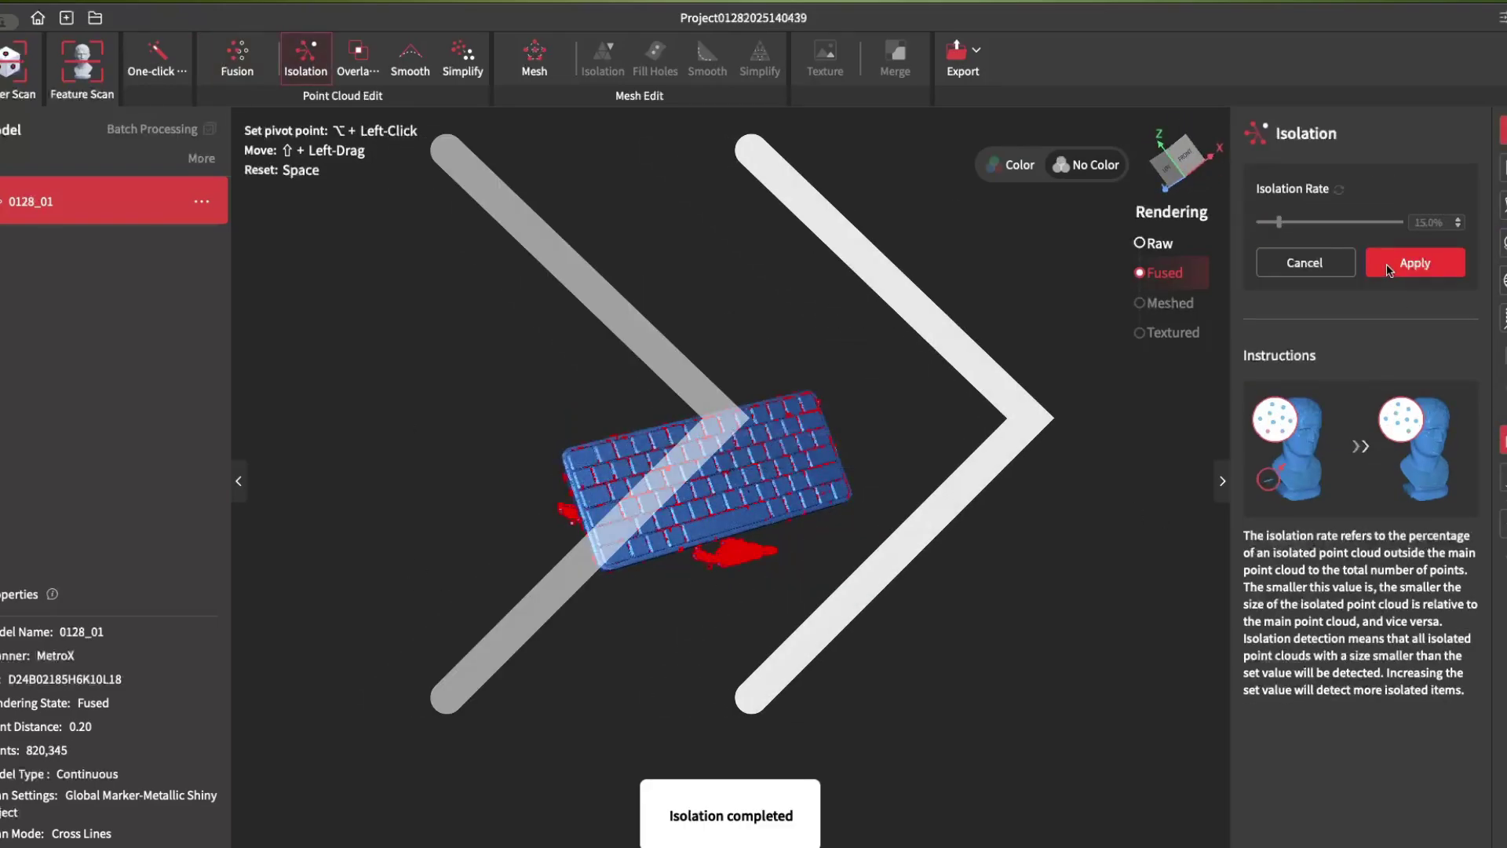
left_click(1415, 263)
left_click(358, 59)
left_click(1423, 262)
- Mesh the keyboard cloud at quality 7.0 and inspect the result
left_click(534, 58)
left_click(1263, 405)
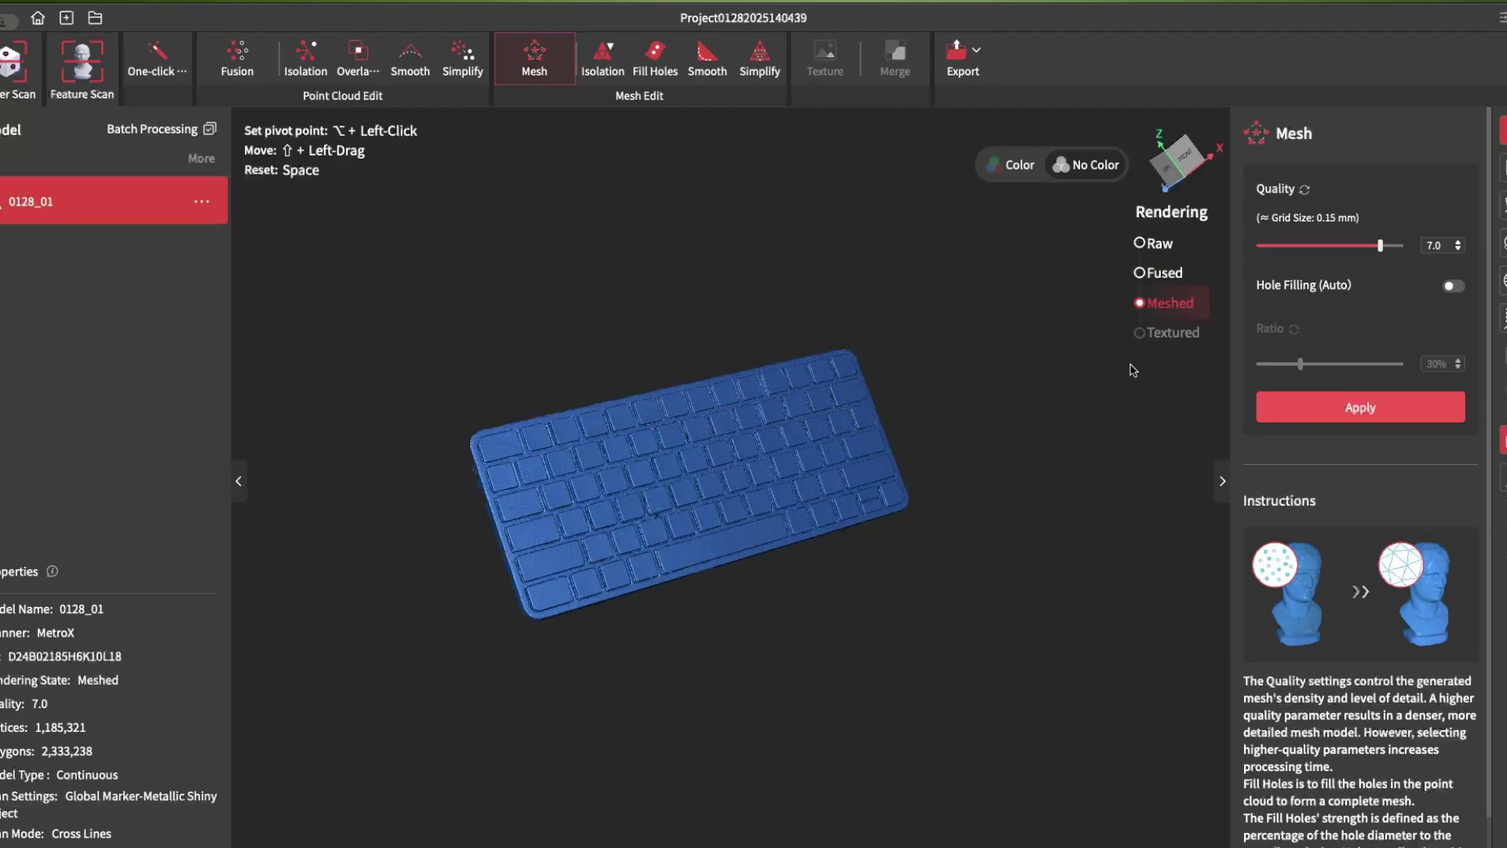
mouse_move(1090, 659)
left_mouse_down()
mouse_move(898, 649)
mouse_move(417, 549)
mouse_move(1053, 648)
mouse_move(1120, 549)
mouse_move(915, 609)
mouse_move(386, 539)
mouse_move(1093, 636)
left_mouse_up()
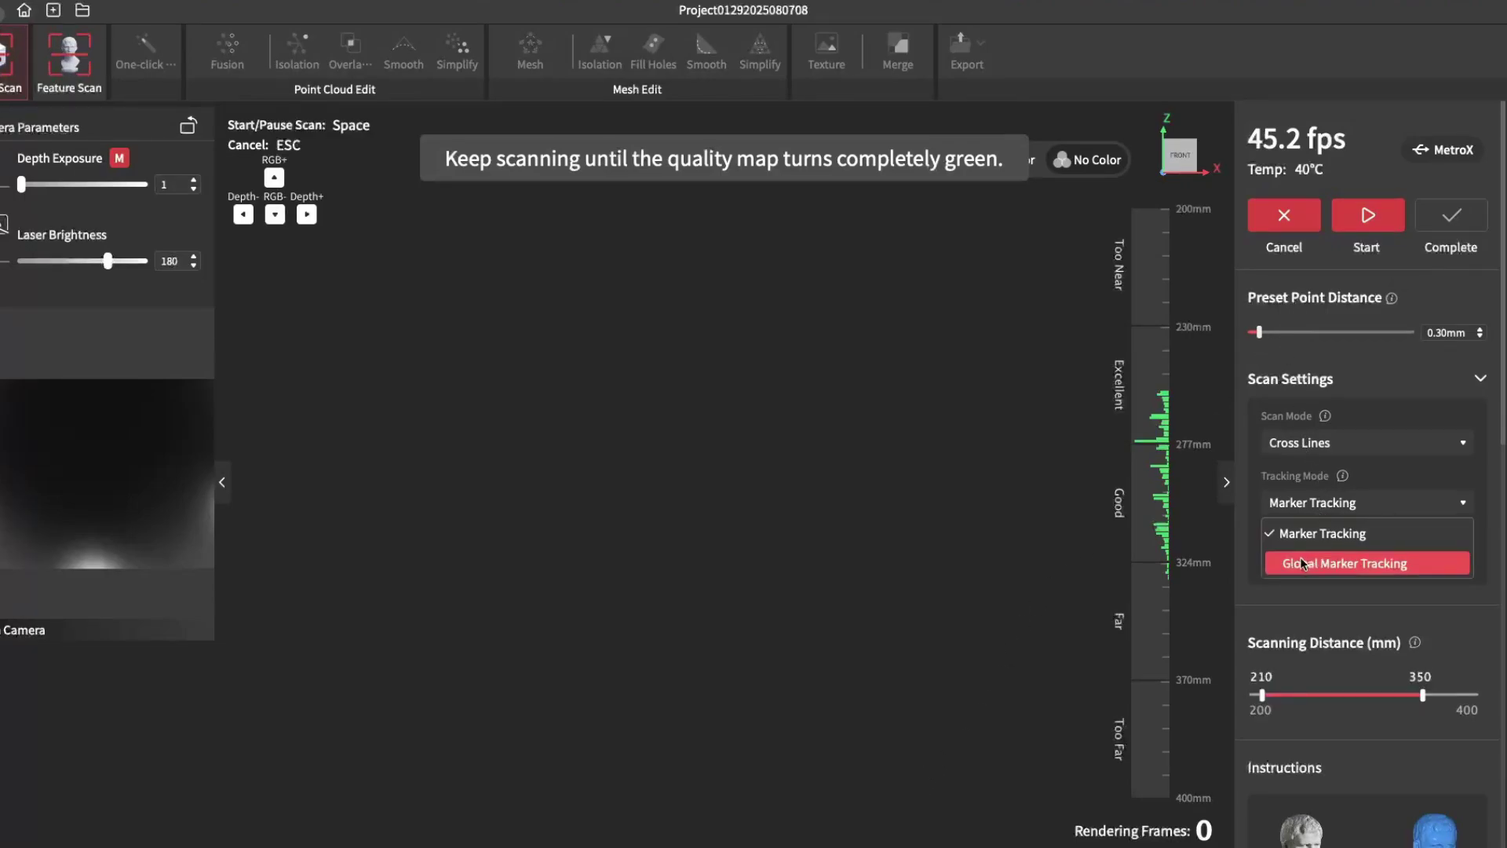
- Switch to Global Marker Tracking, capture the bin's markers, and complete map frame0129_01 with 27 markers
left_click(1299, 563)
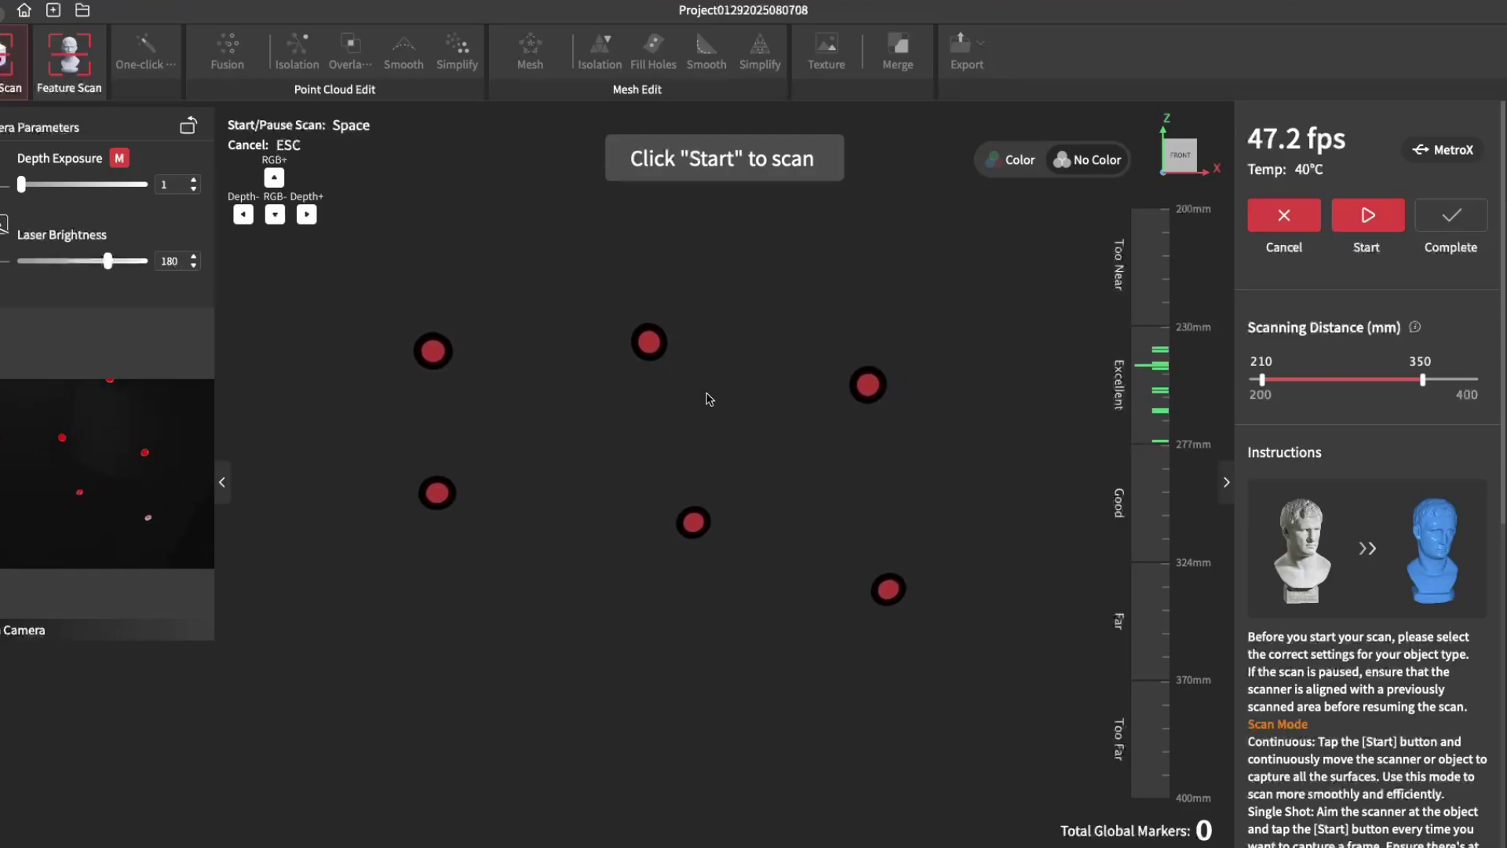
key("space")
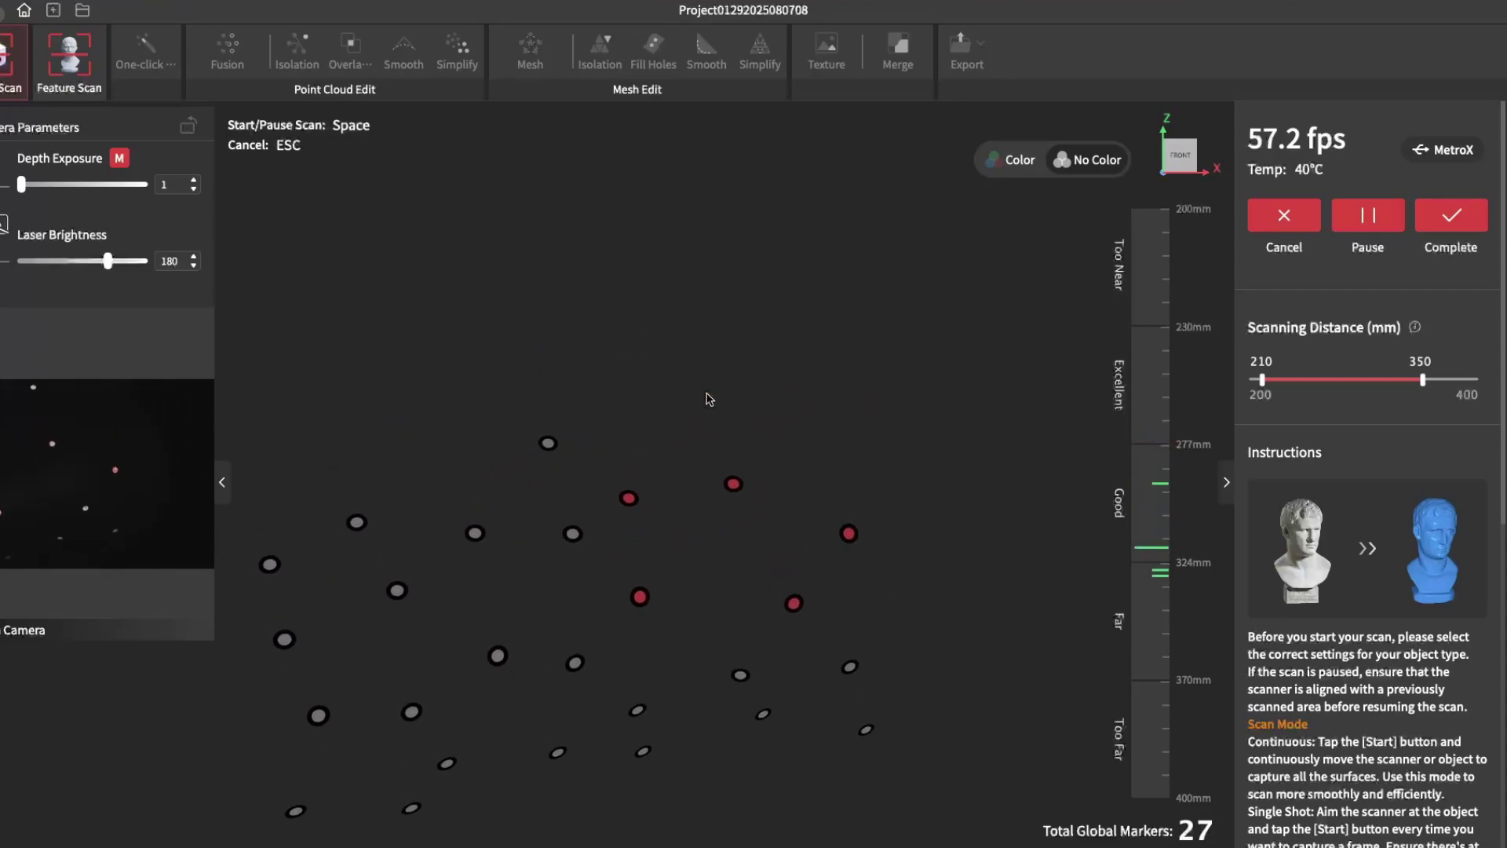
key("space")
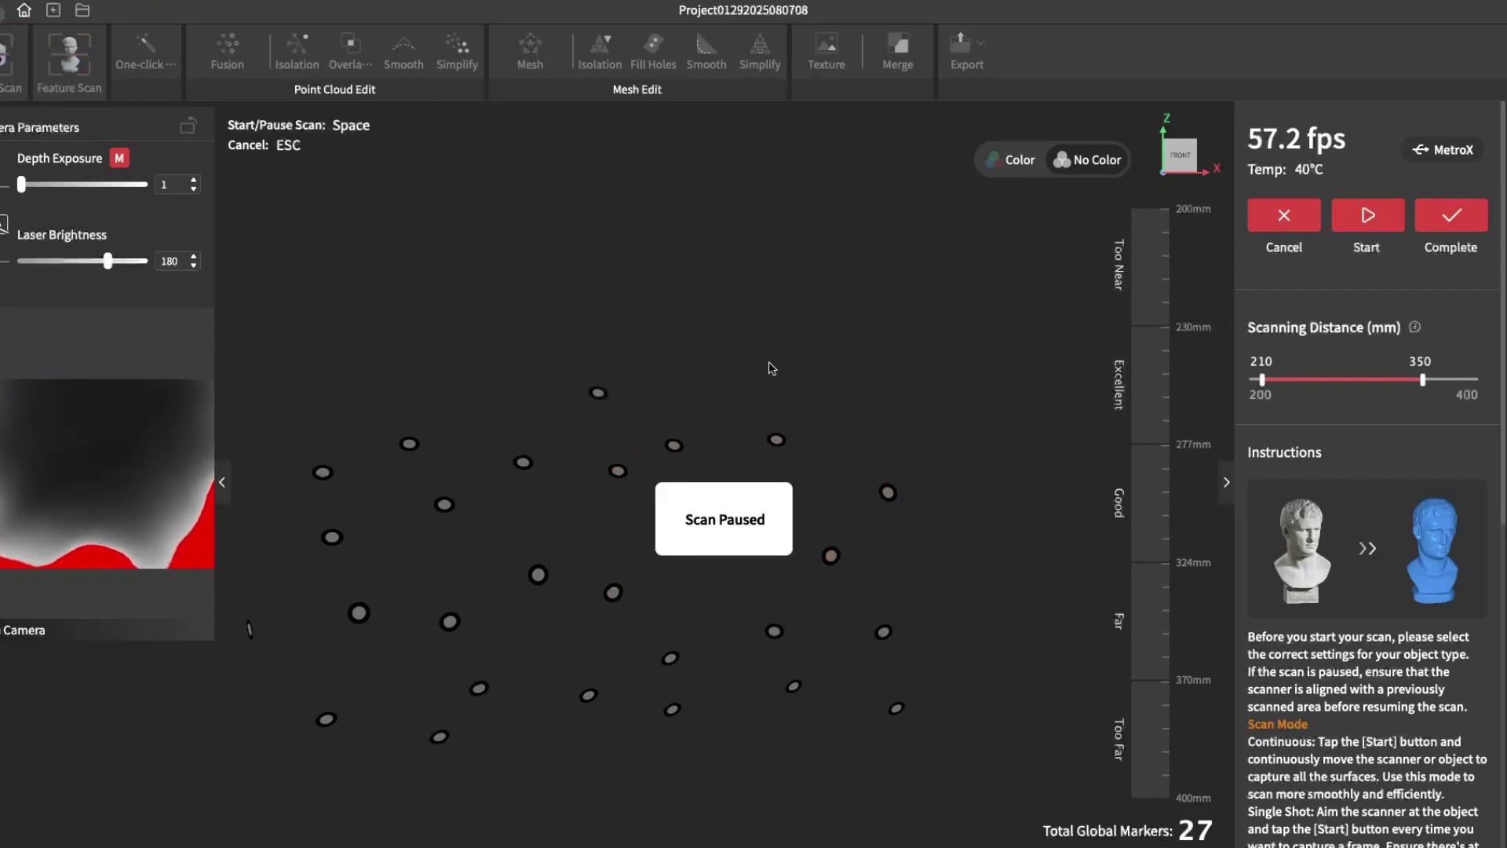
mouse_move(478, 662)
left_mouse_down()
mouse_move(673, 380)
mouse_move(994, 379)
left_mouse_up()
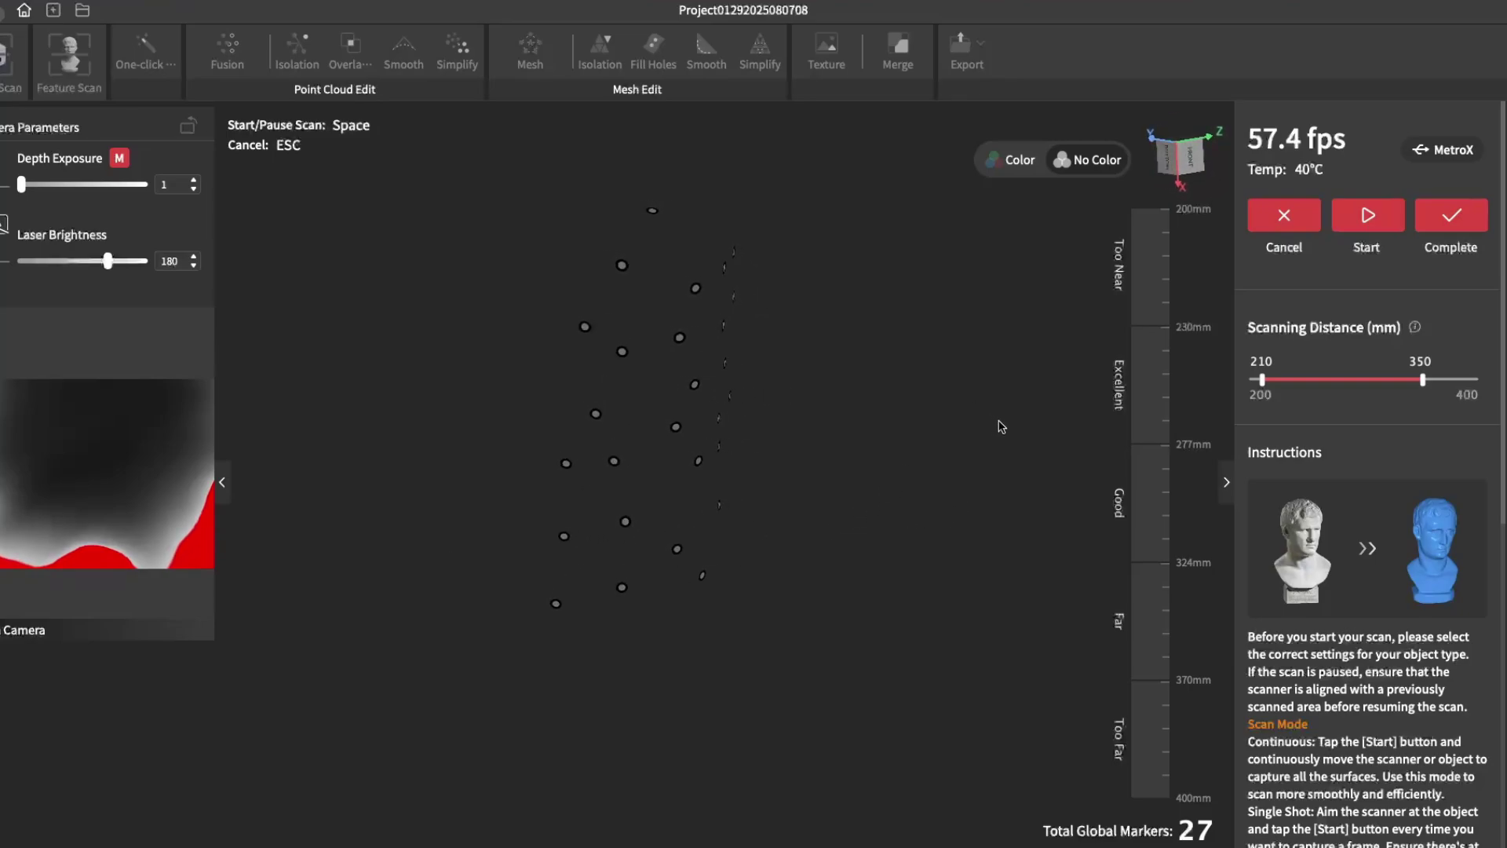
left_click(1449, 220)
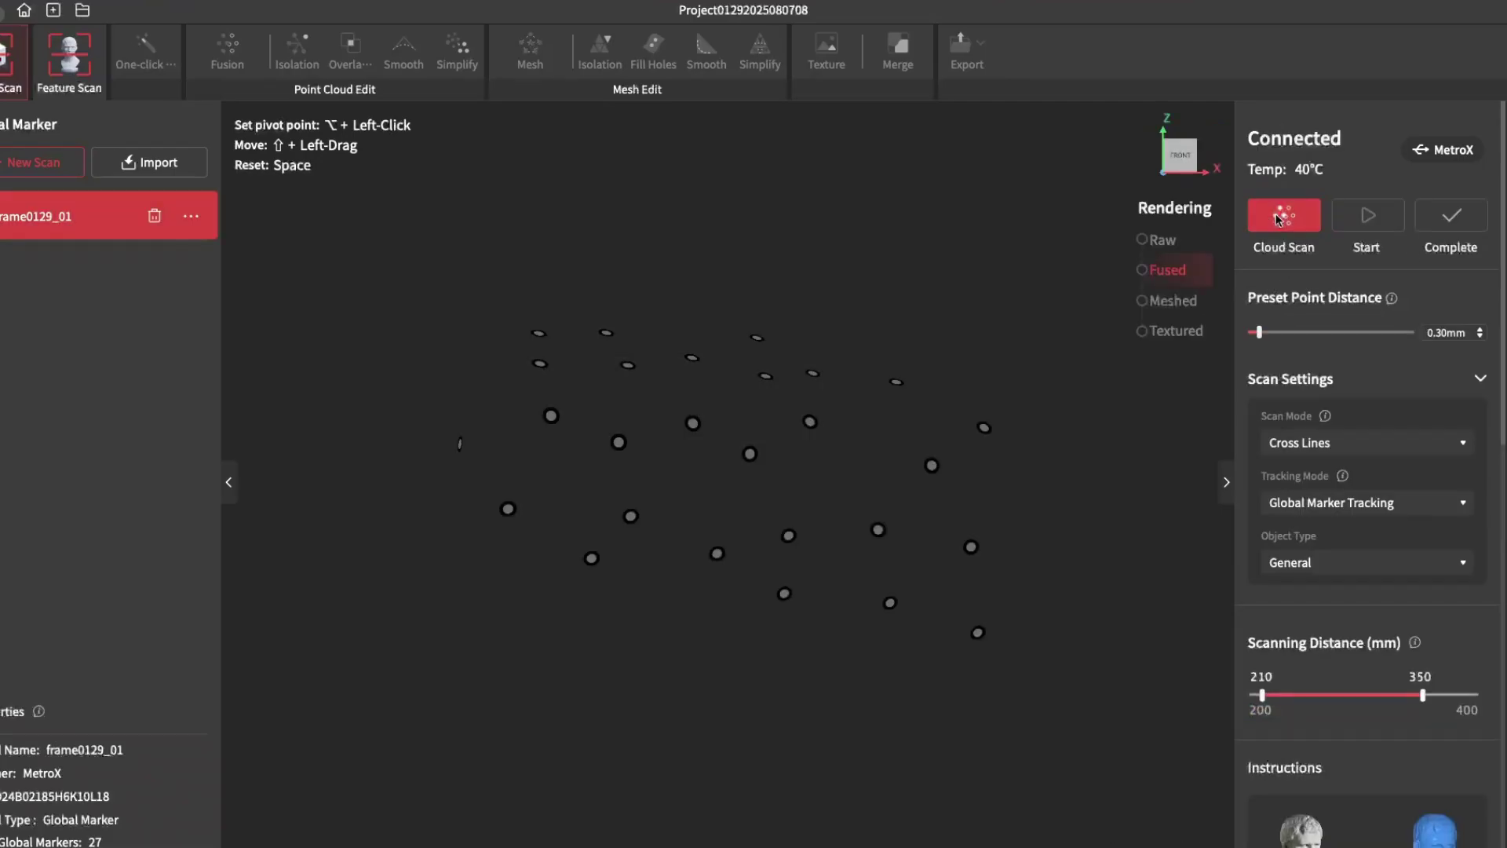
- Start a cloud scan over frame0129_01 and record the bin surface past 3000 frames
left_click(1278, 218)
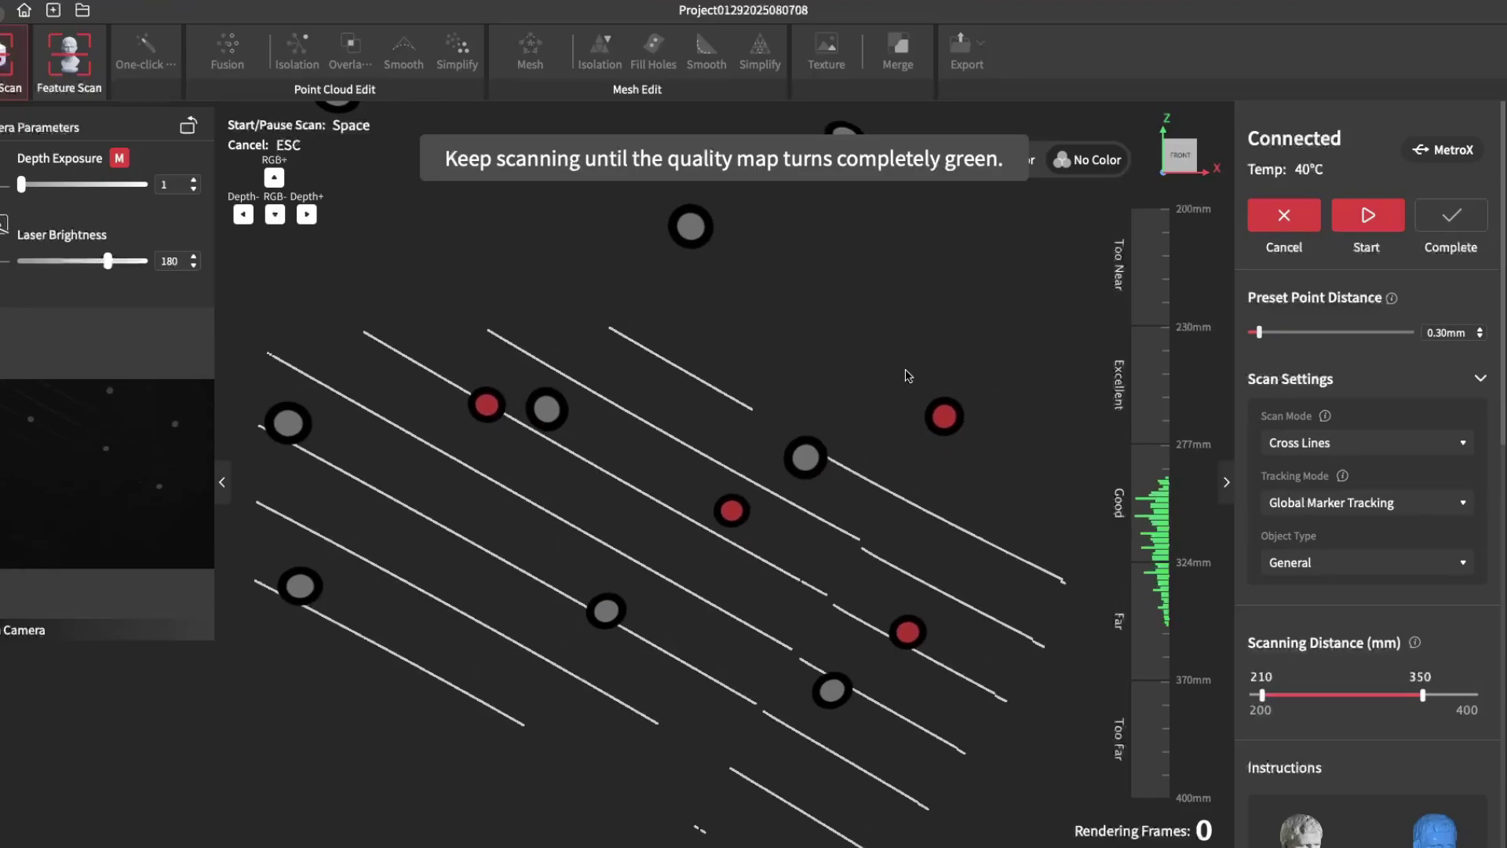
key("space")
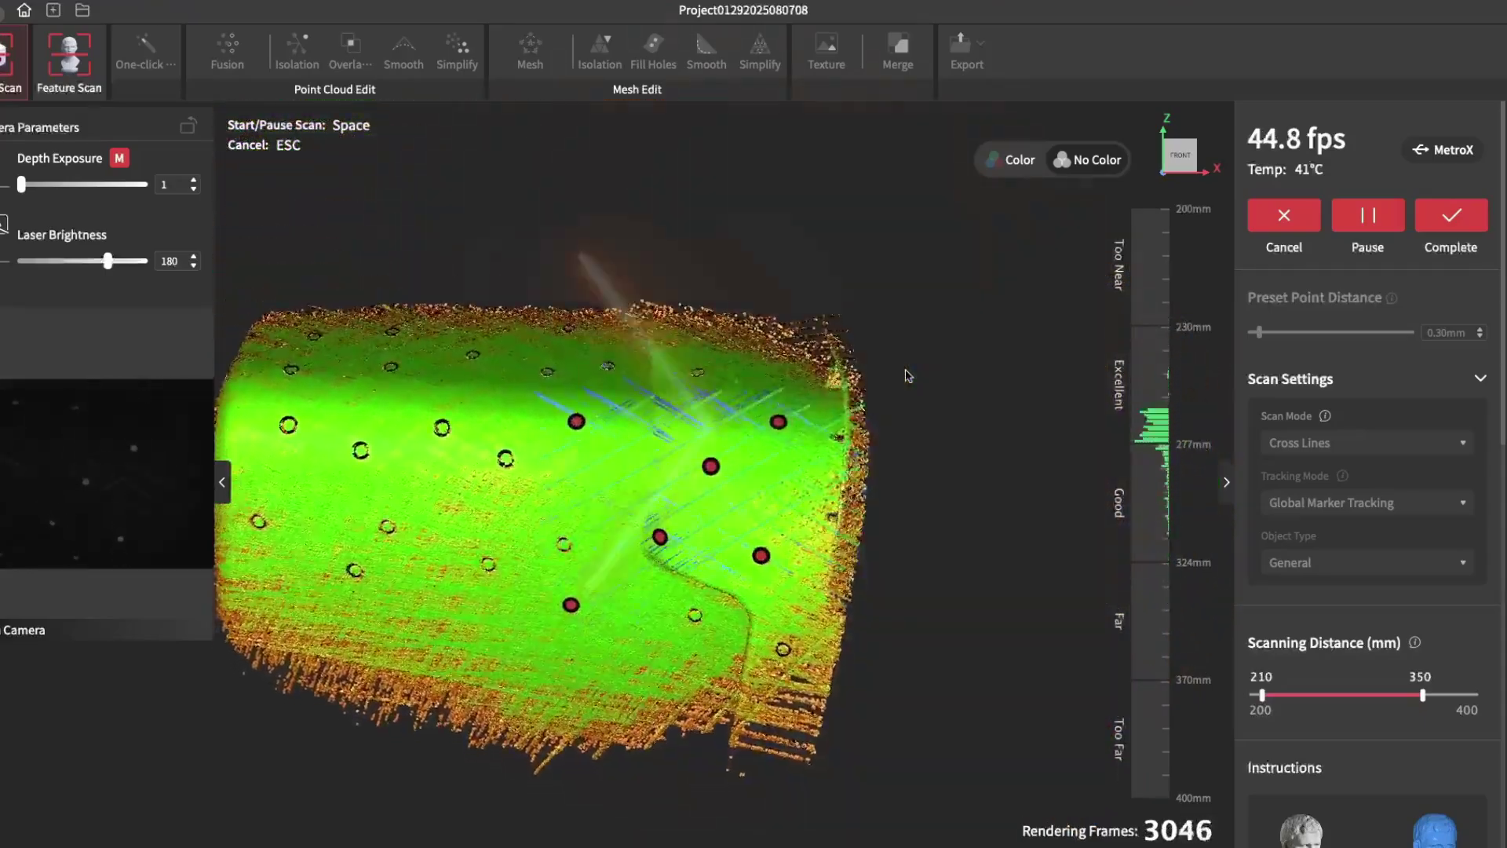
- Pause the storage bin surface scan at 3140 frames to end recording
key("space")
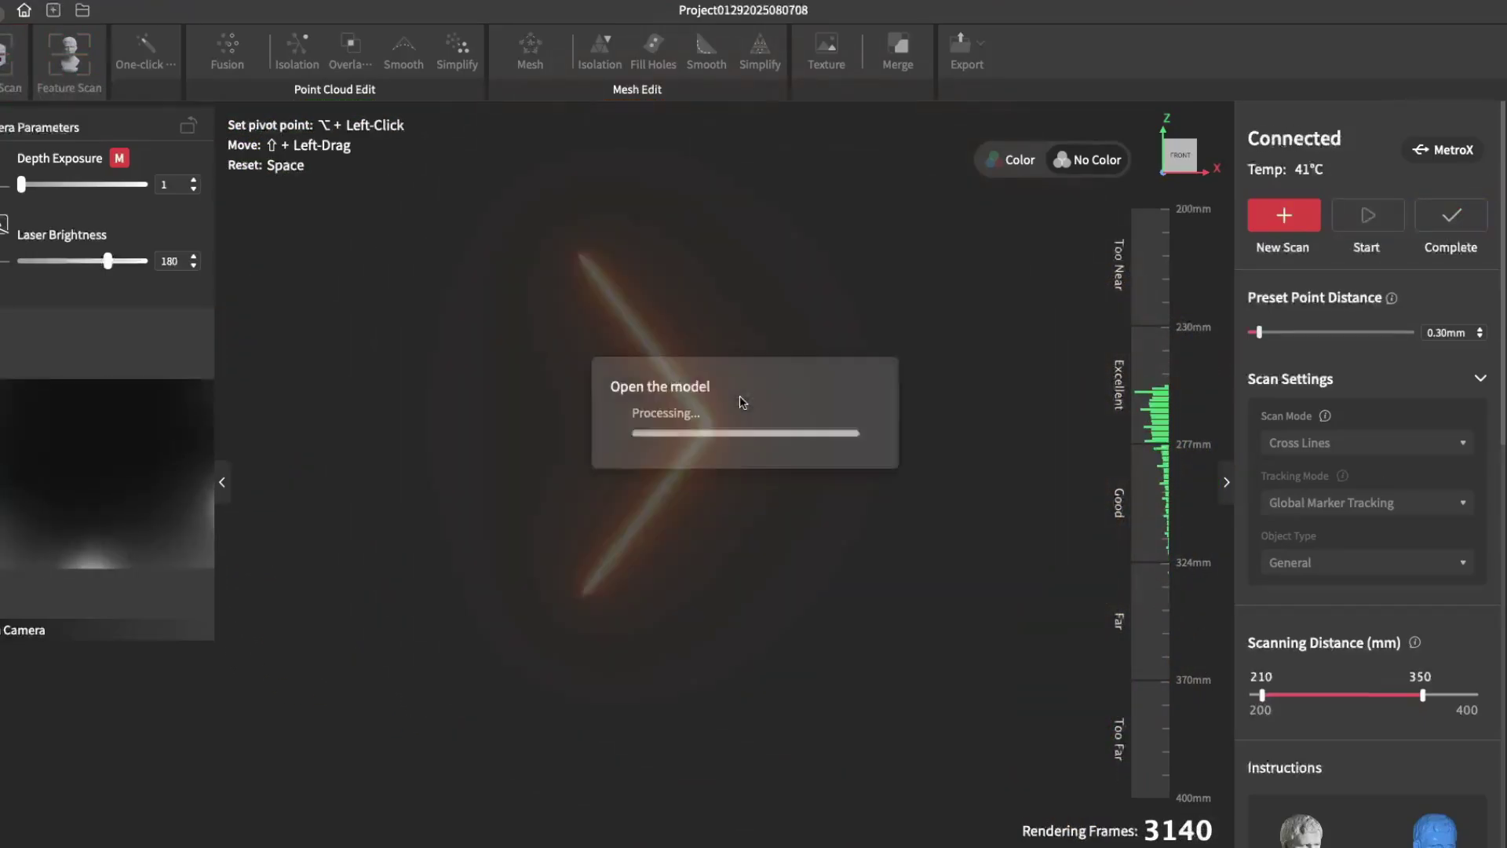